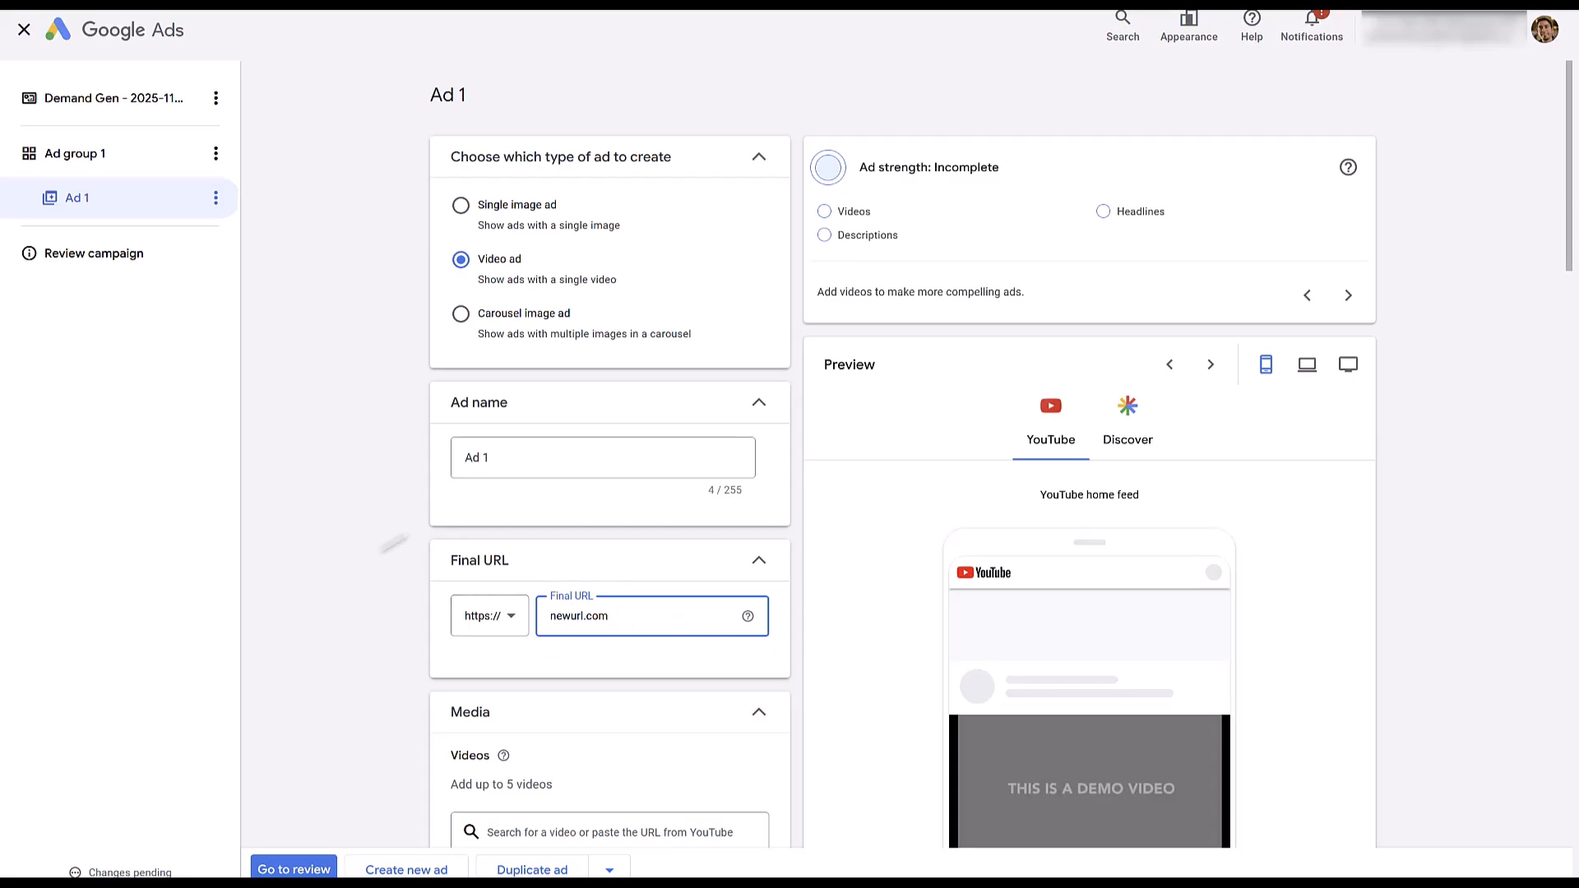
Add the CXL Course video to Ad 1 and choose where it shows, limiting its preferred formats to In-stream and In-feed.
{"action": "scroll", "coordinate": [639, 628], "scroll_direction": "down", "scroll_amount": 5}
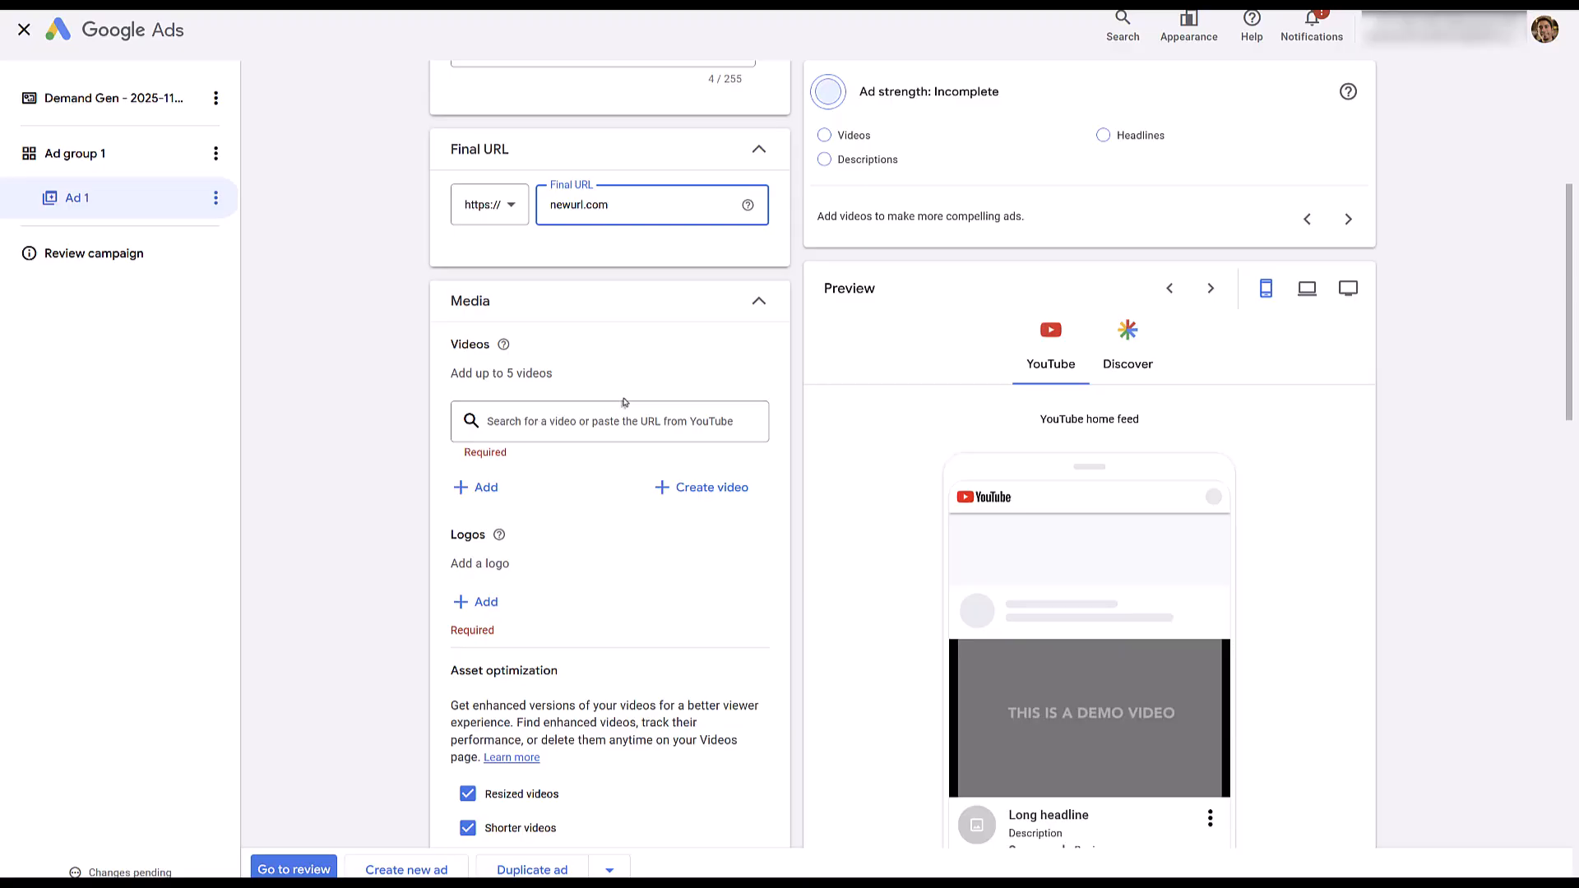
{"action": "left_click", "coordinate": [604, 422]}
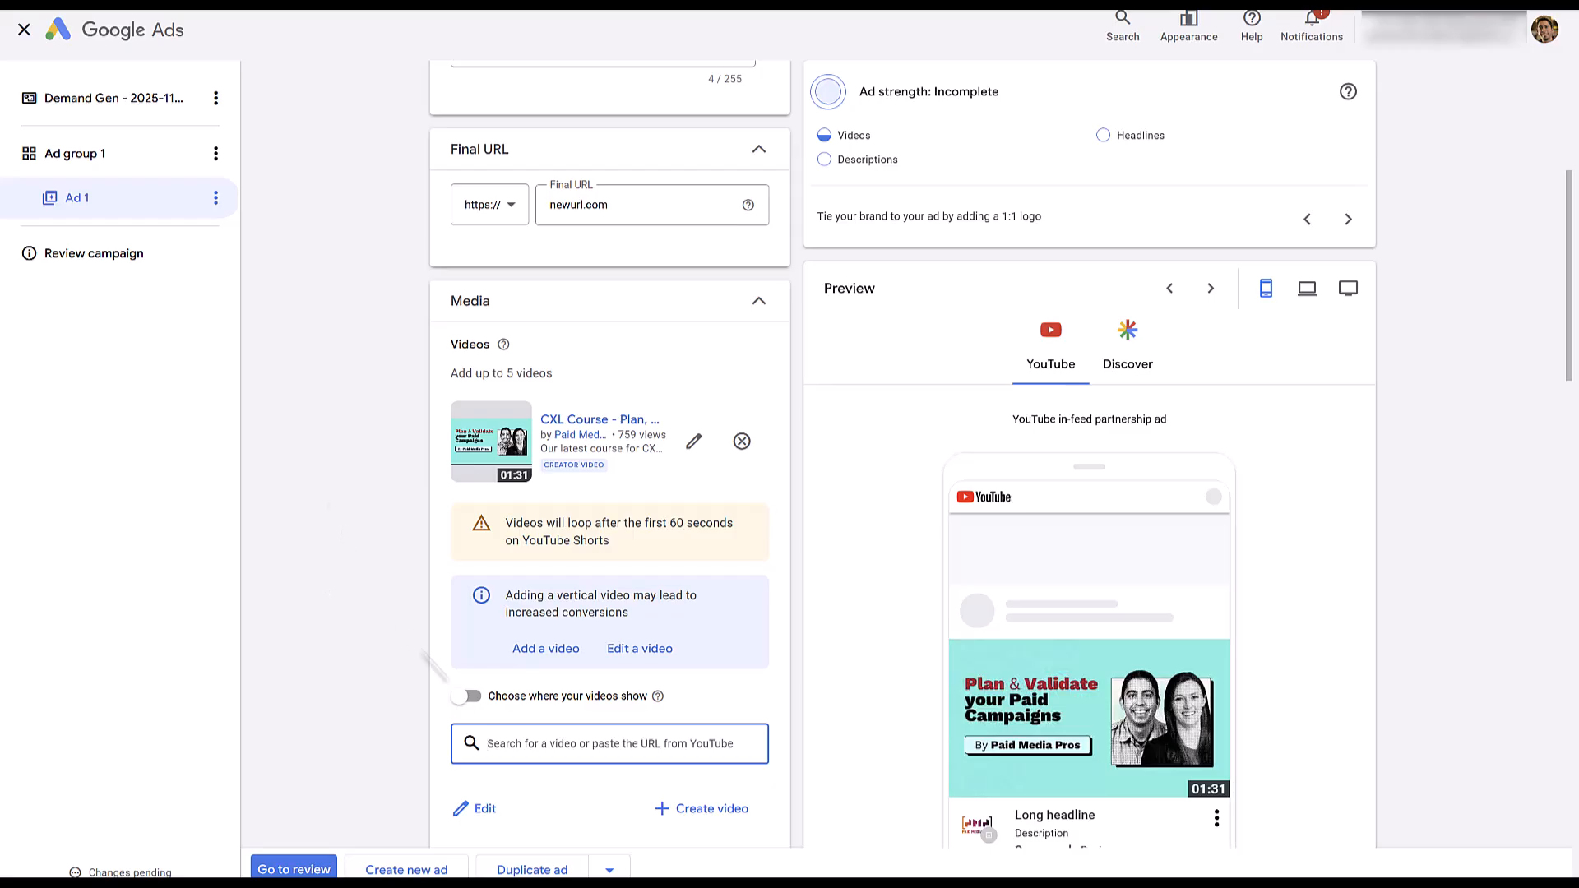
{"action": "left_click", "coordinate": [467, 696]}
{"action": "scroll", "coordinate": [657, 698], "scroll_direction": "down", "scroll_amount": 2}
{"action": "scroll", "coordinate": [656, 698], "scroll_direction": "down", "scroll_amount": 1}
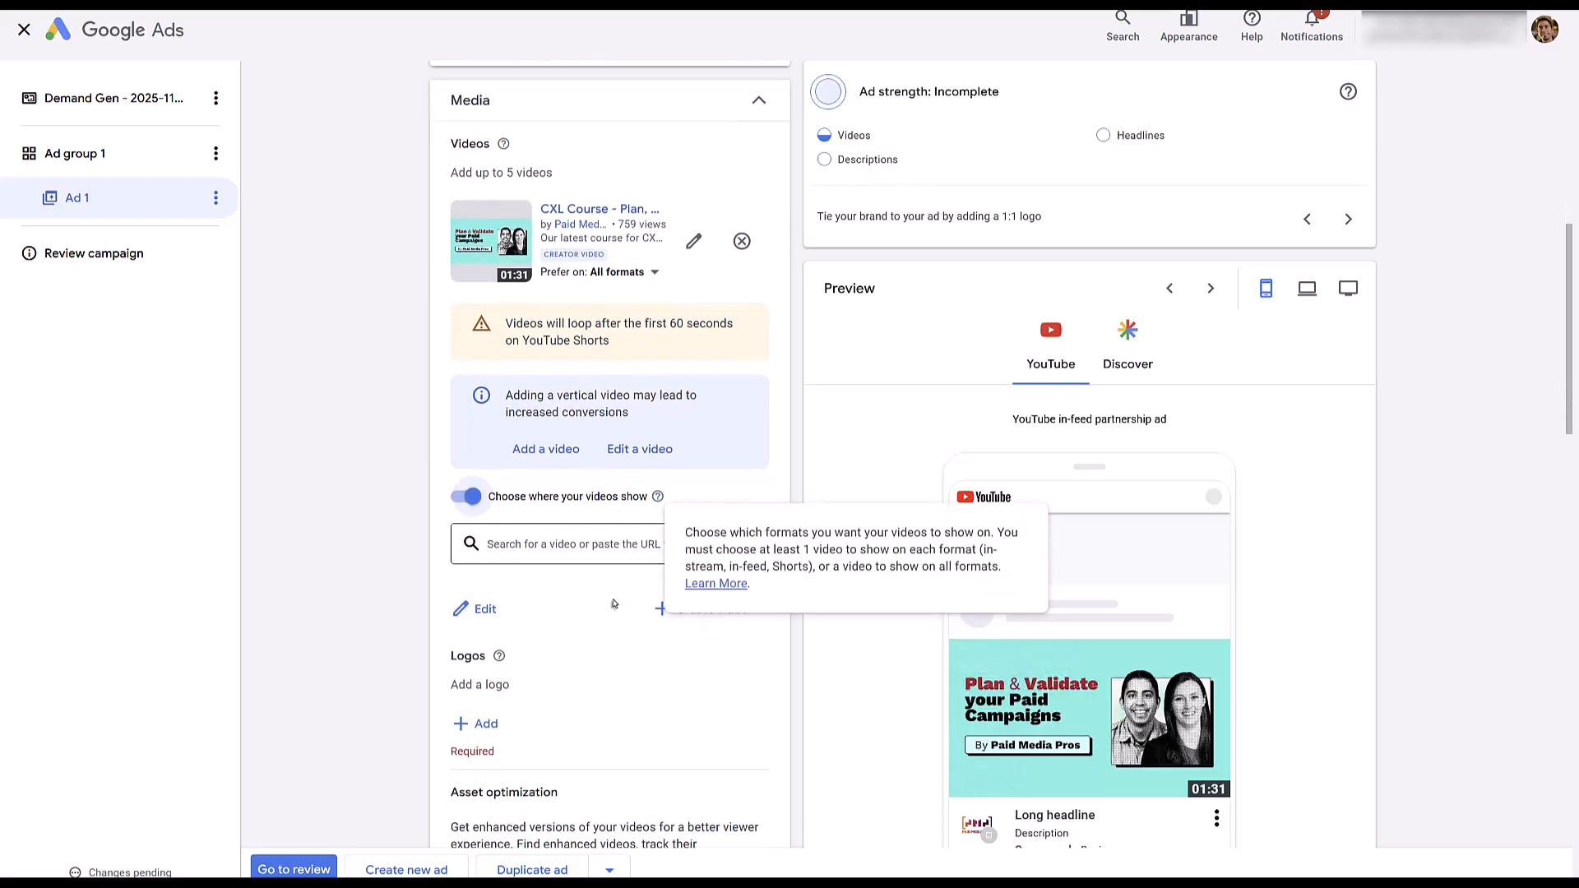
{"action": "scroll", "coordinate": [614, 603], "scroll_direction": "up", "scroll_amount": 1}
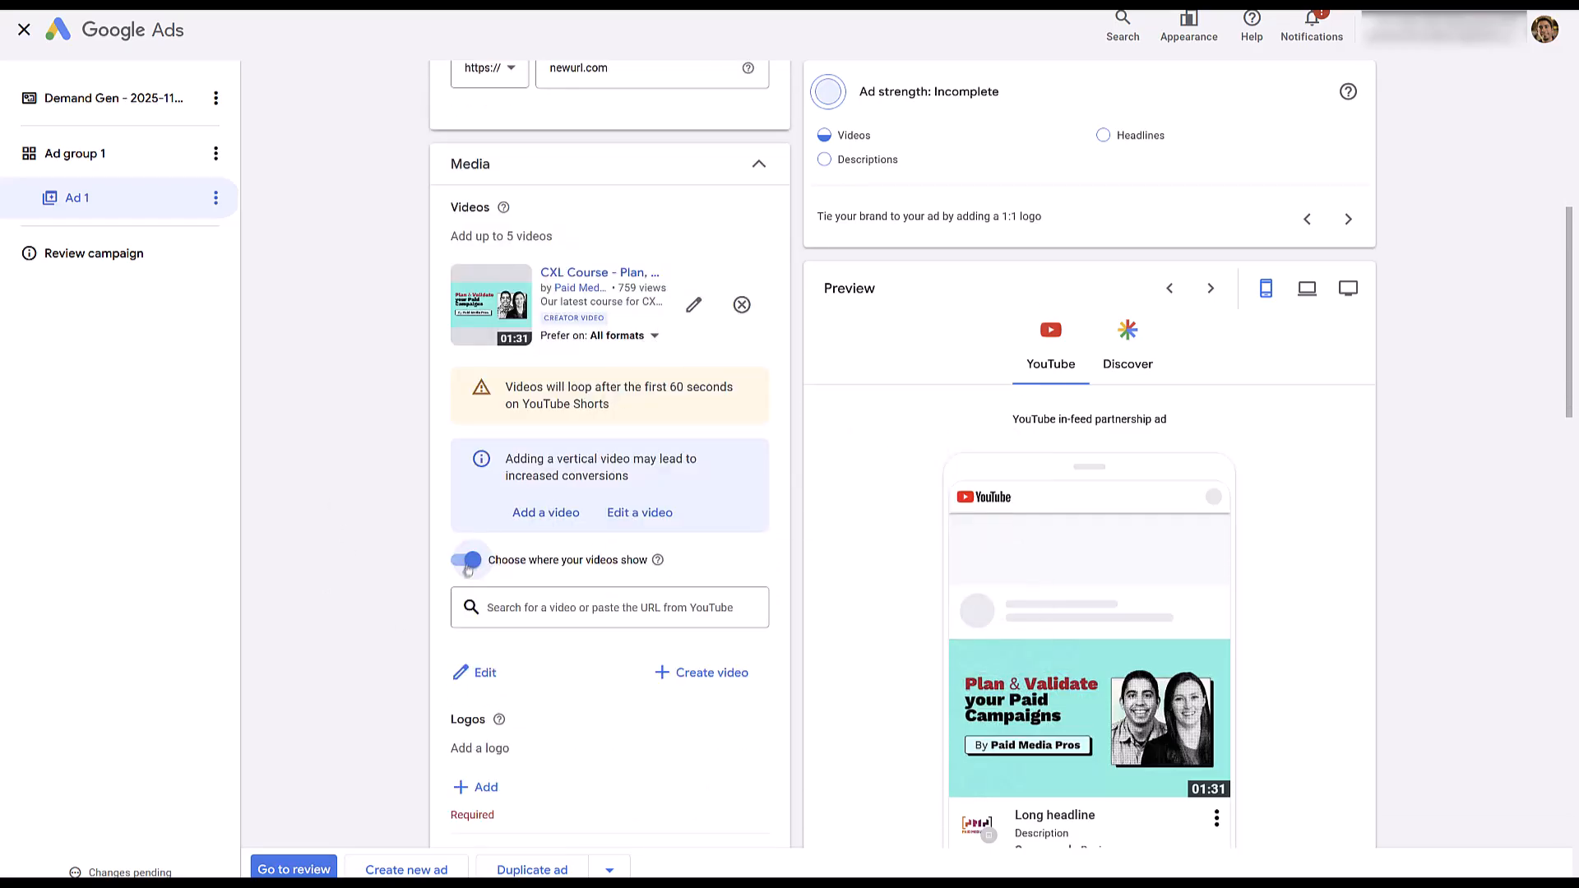
{"action": "left_click", "coordinate": [653, 336]}
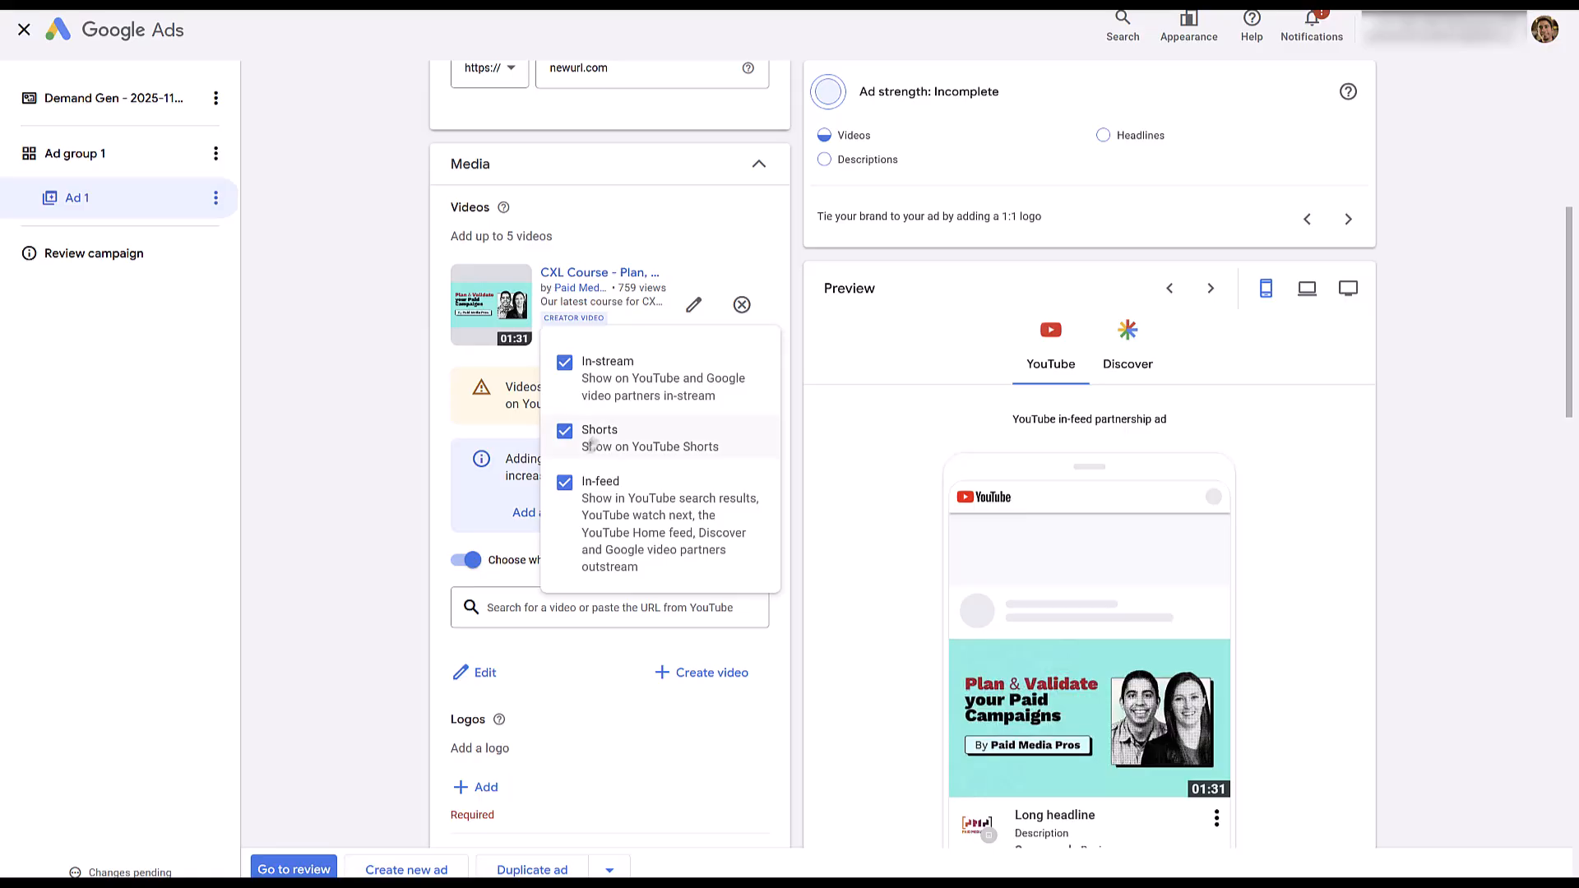
{"action": "left_click", "coordinate": [588, 438]}
{"action": "left_click", "coordinate": [374, 455]}
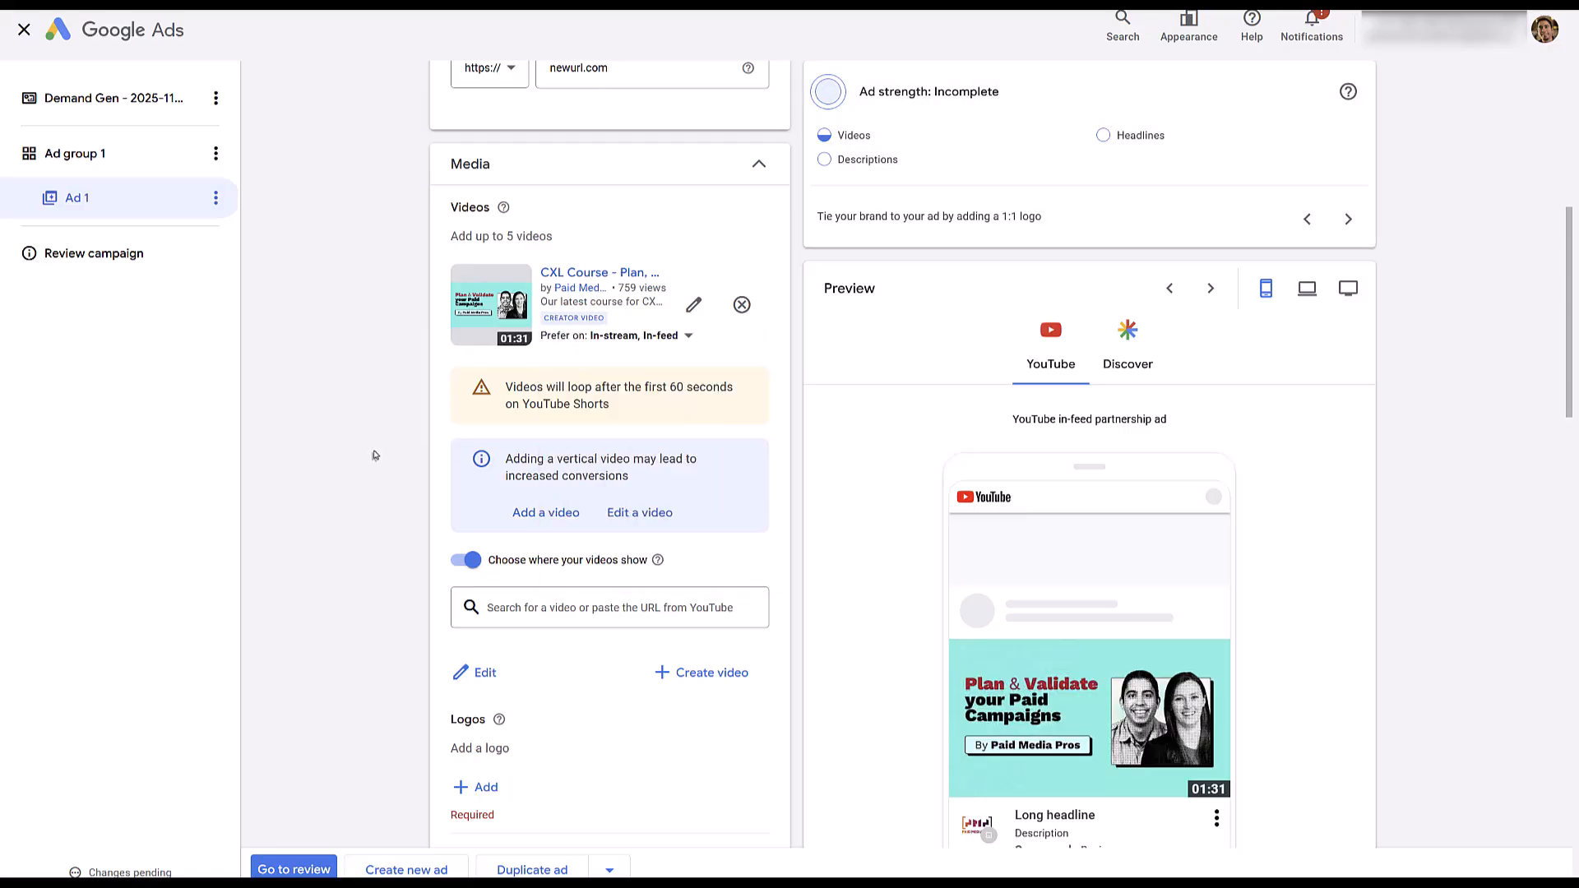
Add the square black-and-white portrait image as the ad's logo.
{"action": "scroll", "coordinate": [374, 455], "scroll_direction": "down", "scroll_amount": 4}
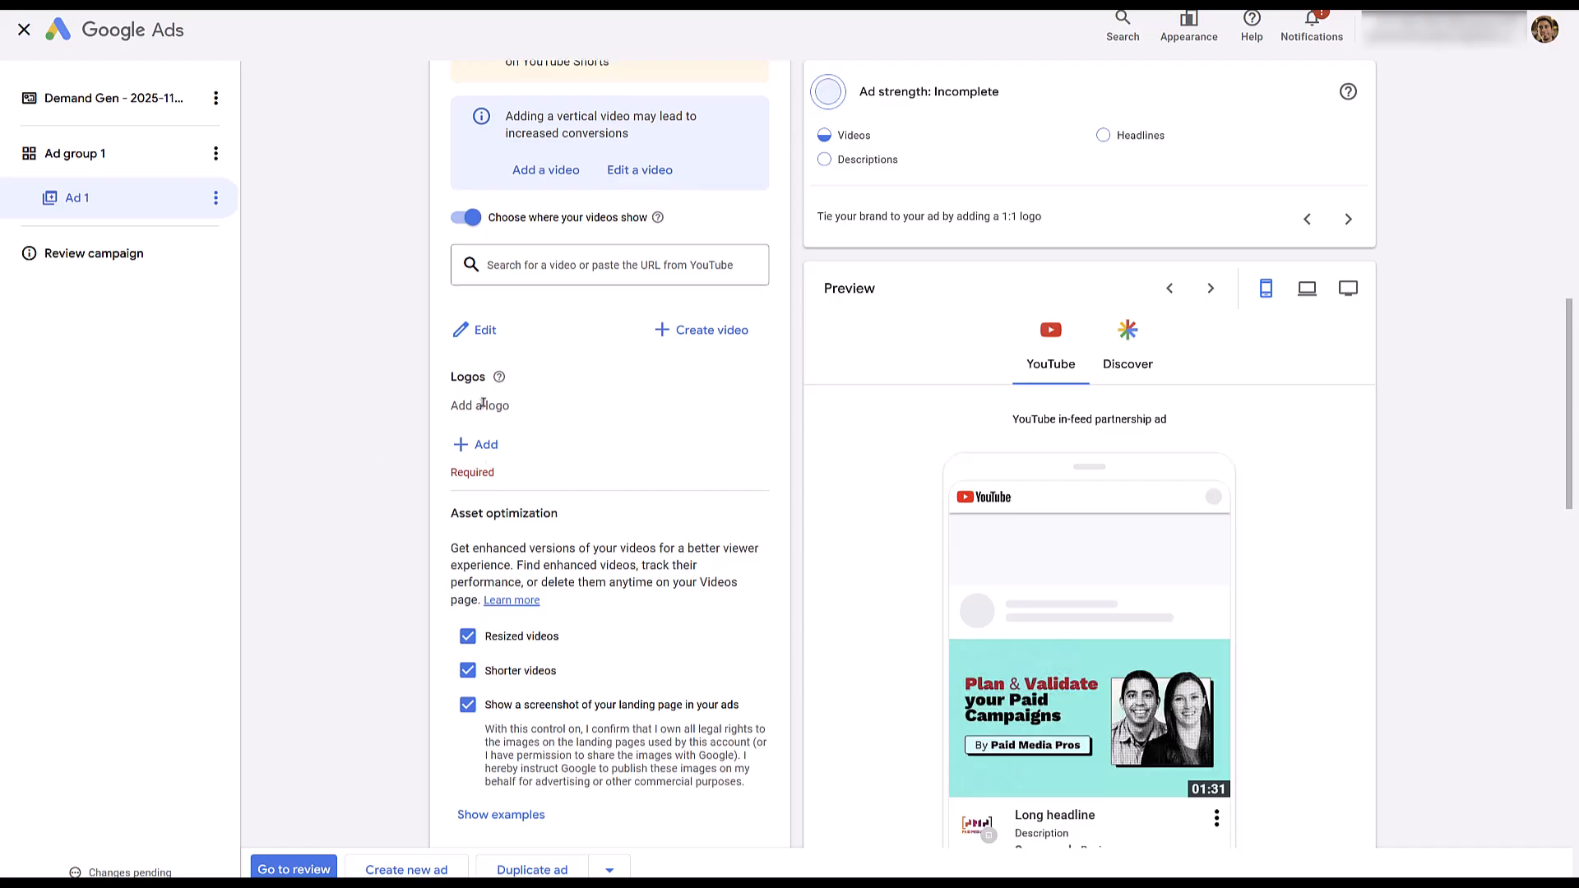
{"action": "left_click", "coordinate": [476, 444]}
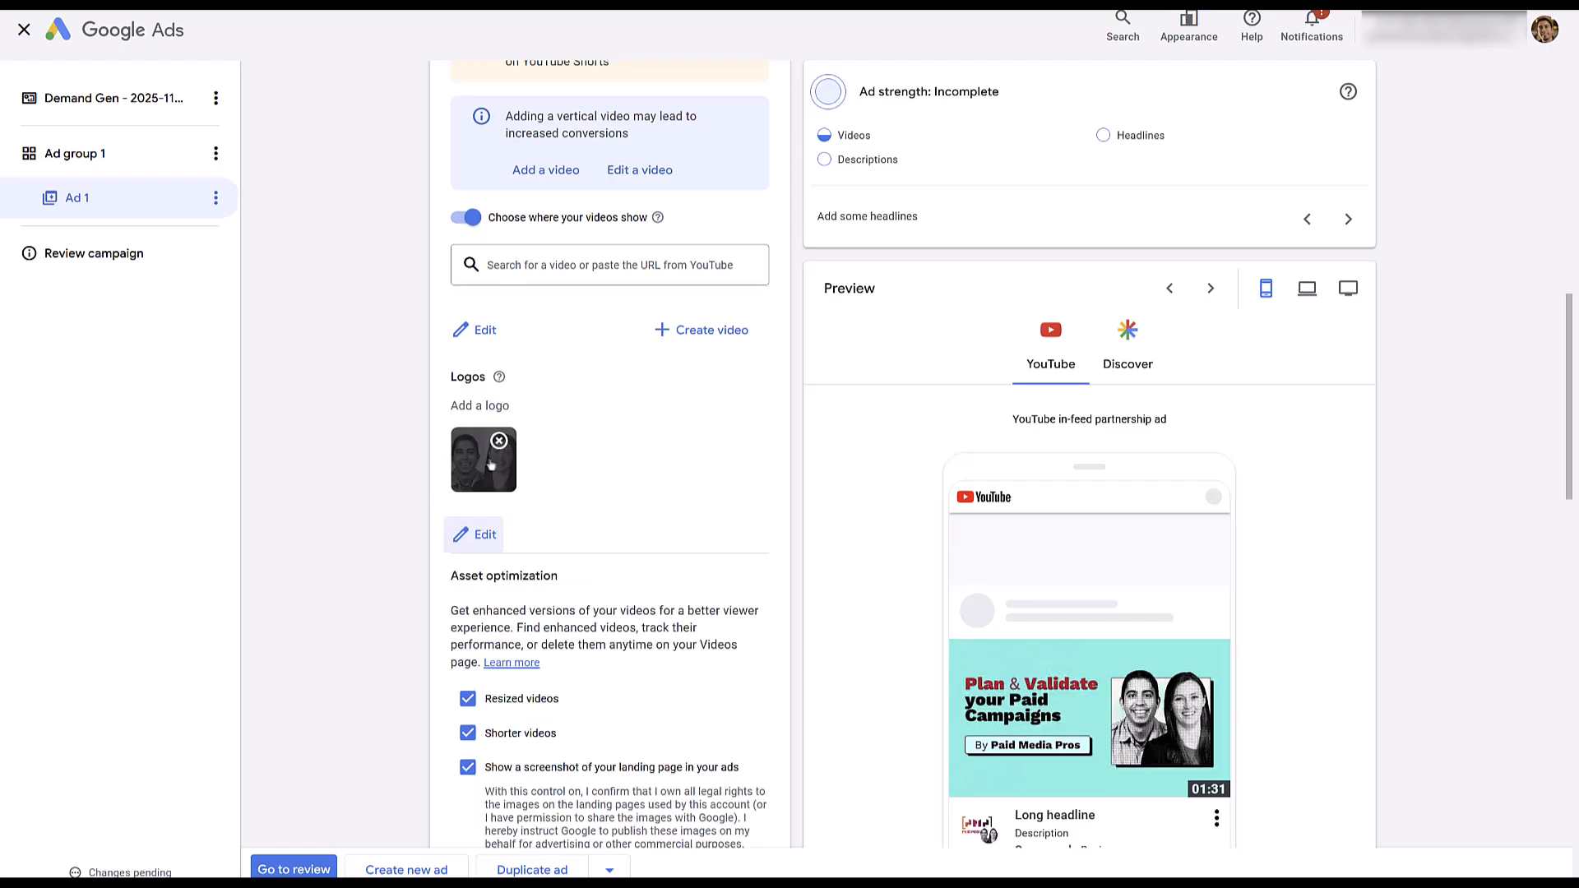
{"action": "scroll", "coordinate": [1049, 573], "scroll_direction": "down", "scroll_amount": 1}
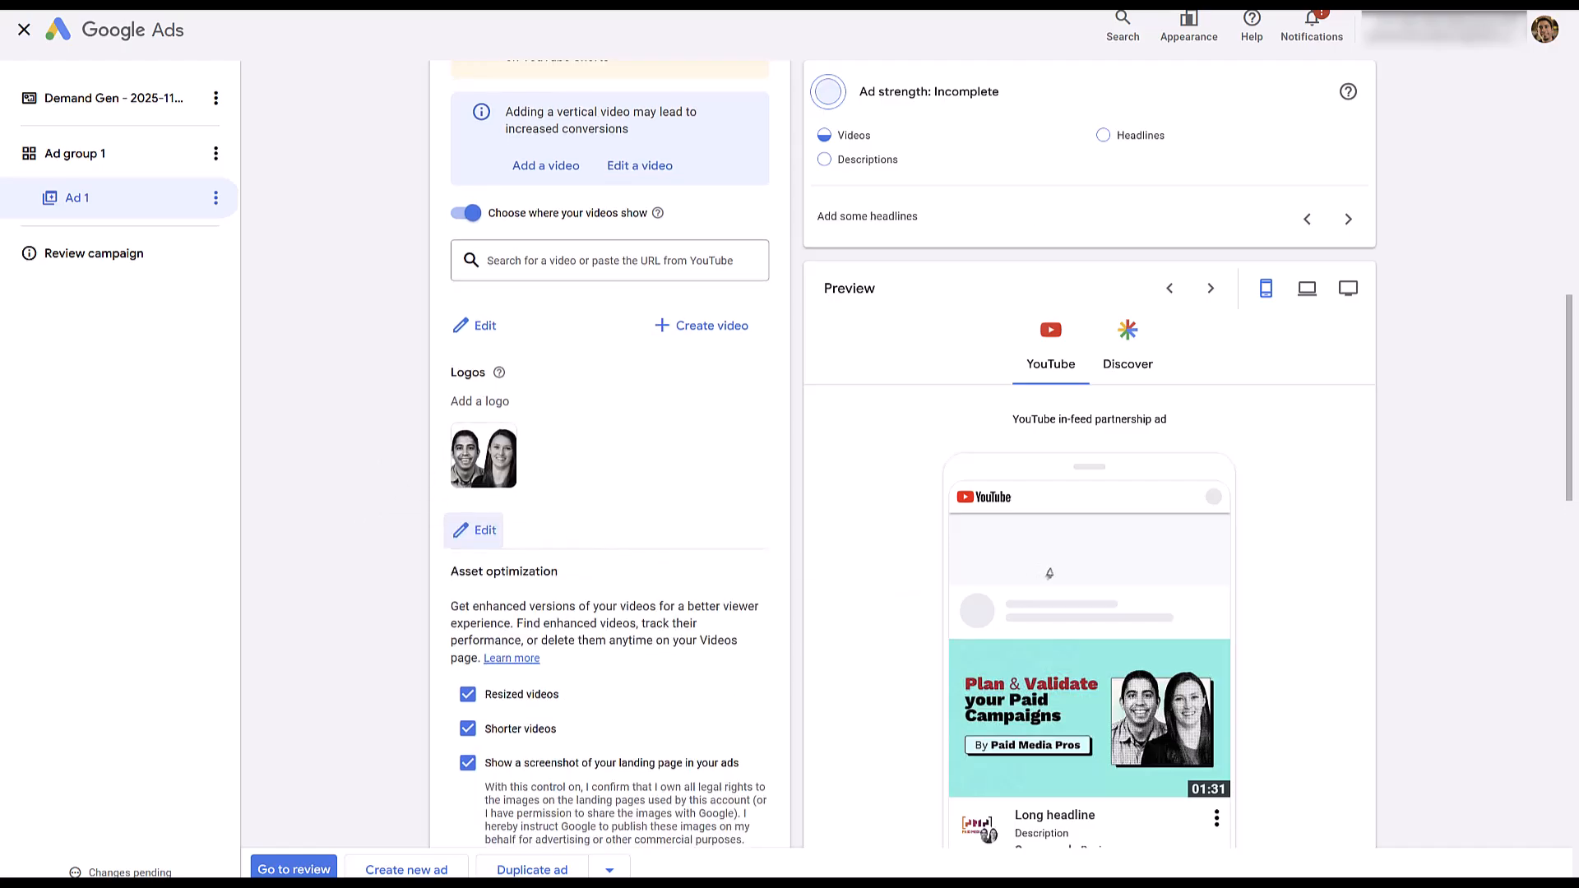
Preview the video ad on Discover, Gmail and Display, including the desktop view of Display, and return to the YouTube preview.
{"action": "scroll", "coordinate": [1052, 571], "scroll_direction": "up", "scroll_amount": 1}
{"action": "scroll", "coordinate": [1276, 562], "scroll_direction": "down", "scroll_amount": 1}
{"action": "scroll", "coordinate": [1276, 563], "scroll_direction": "up", "scroll_amount": 1}
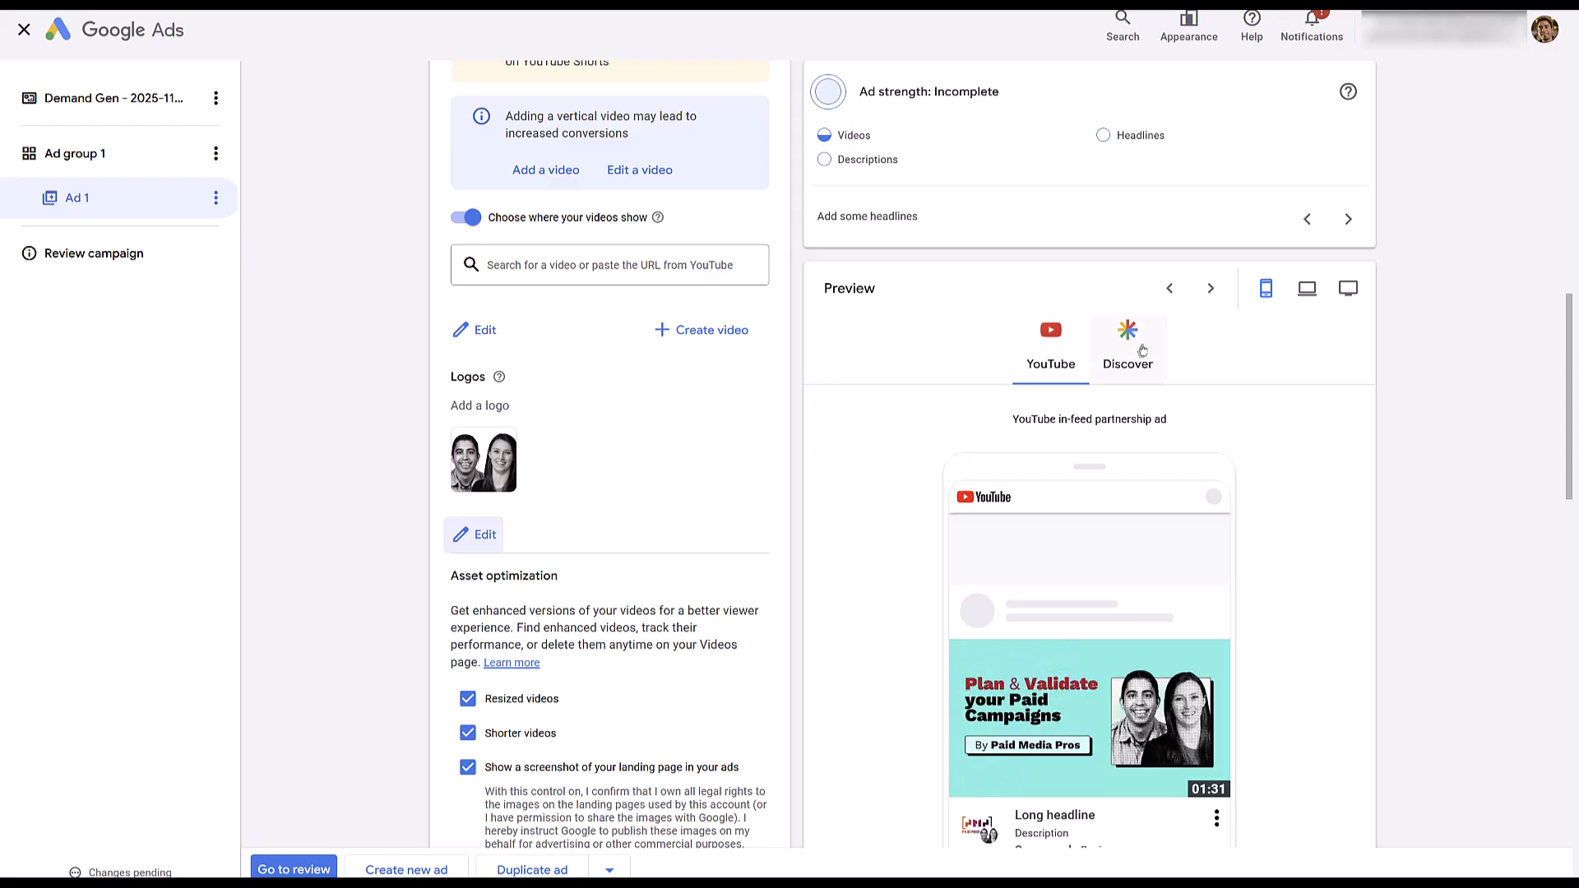
{"action": "left_click", "coordinate": [1139, 347]}
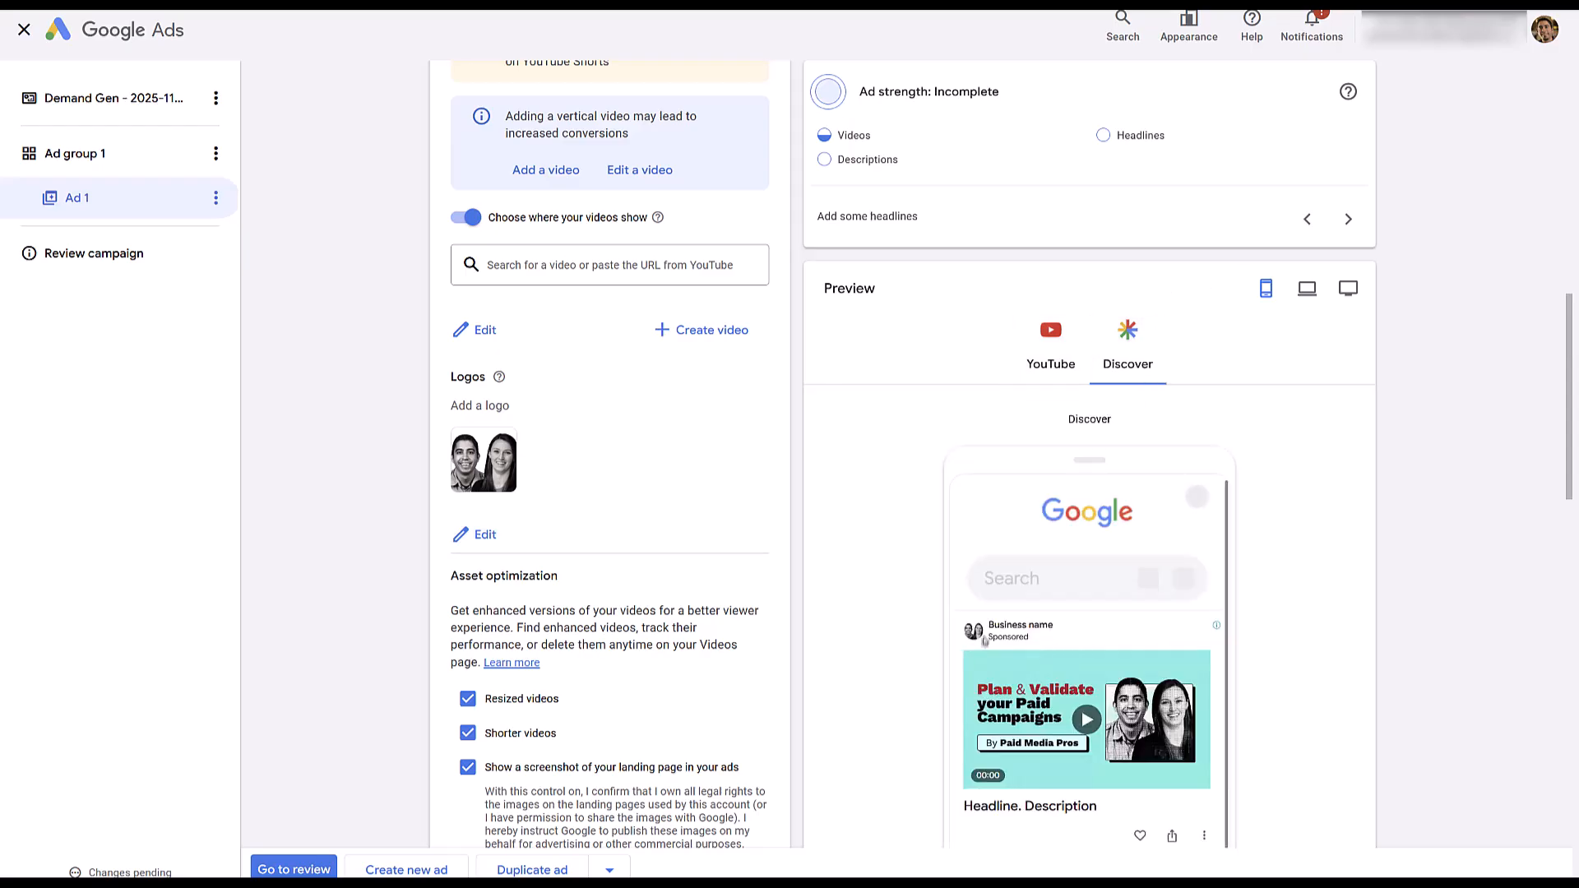
{"action": "left_click_drag", "start_coordinate": [1052, 627], "coordinate": [919, 679]}
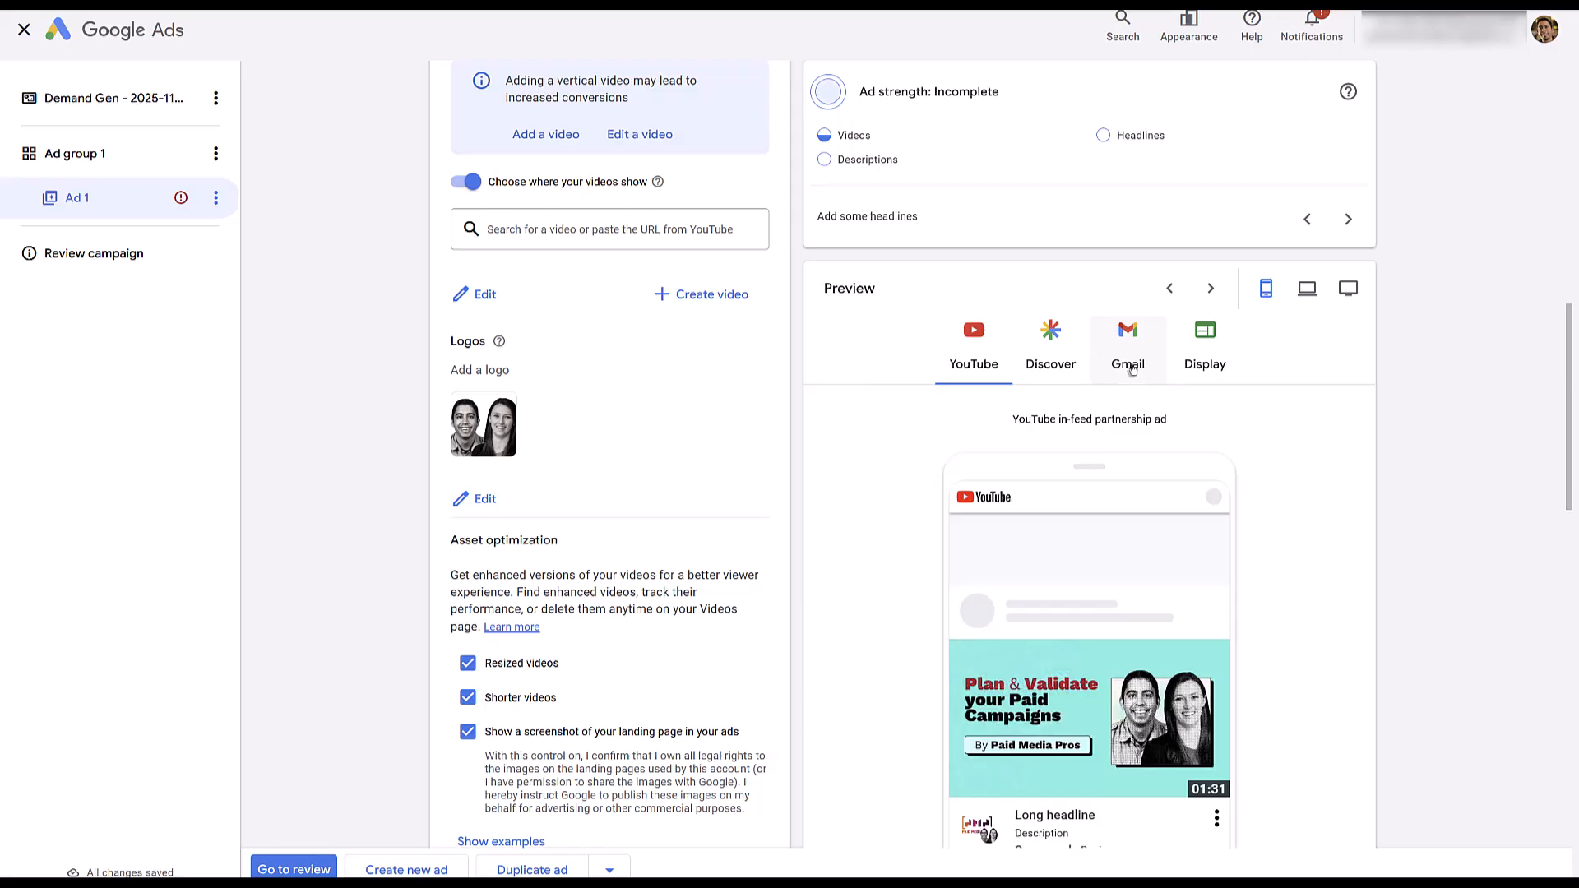
{"action": "left_click", "coordinate": [1128, 374]}
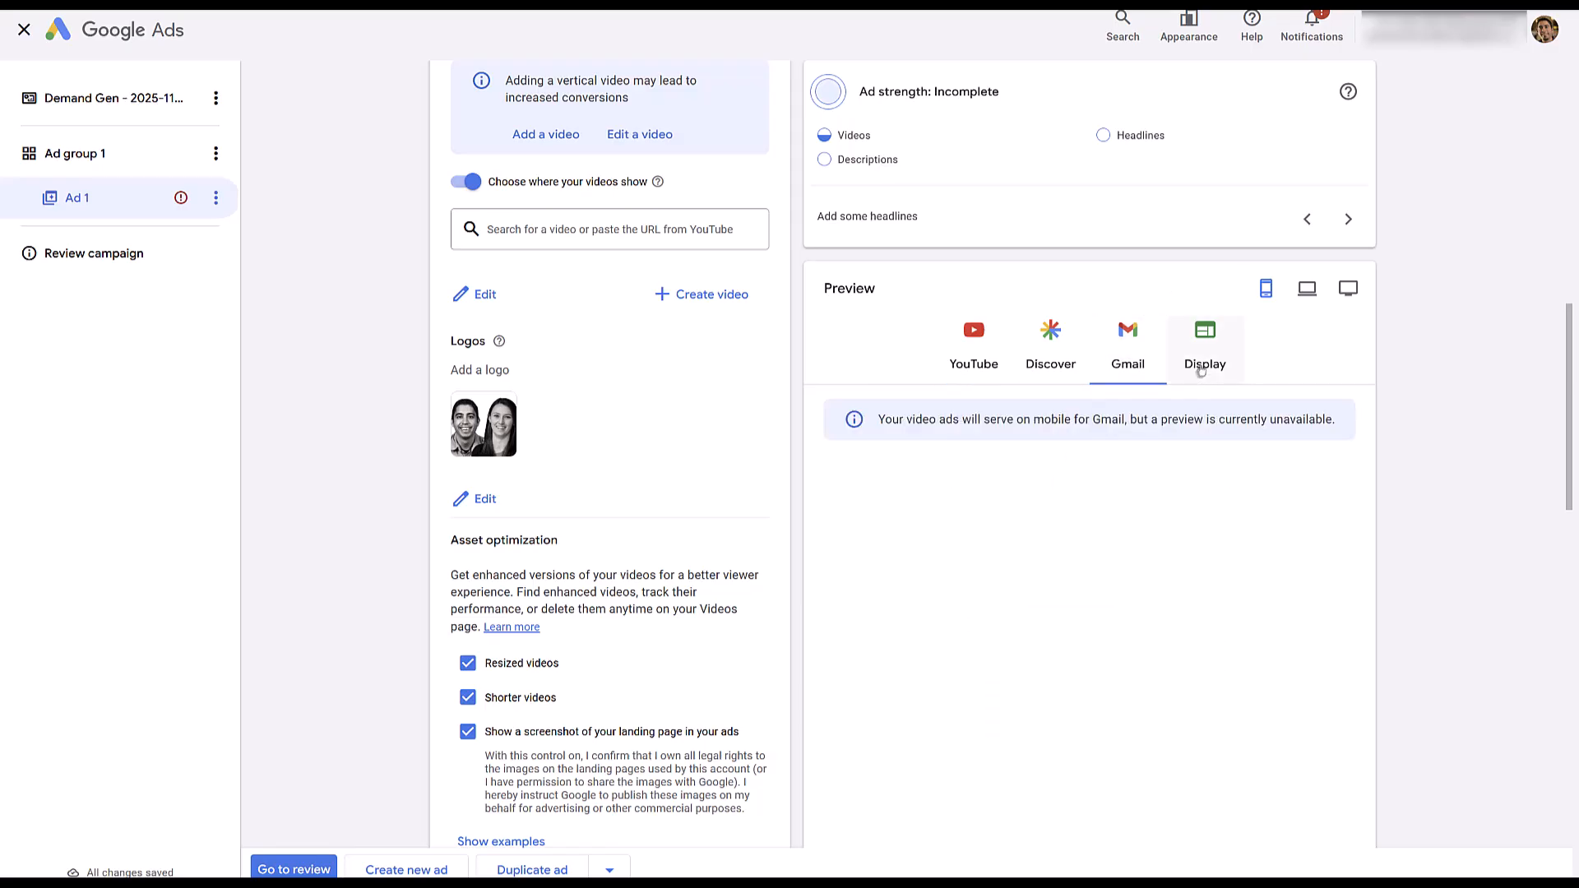
{"action": "left_click", "coordinate": [1205, 363]}
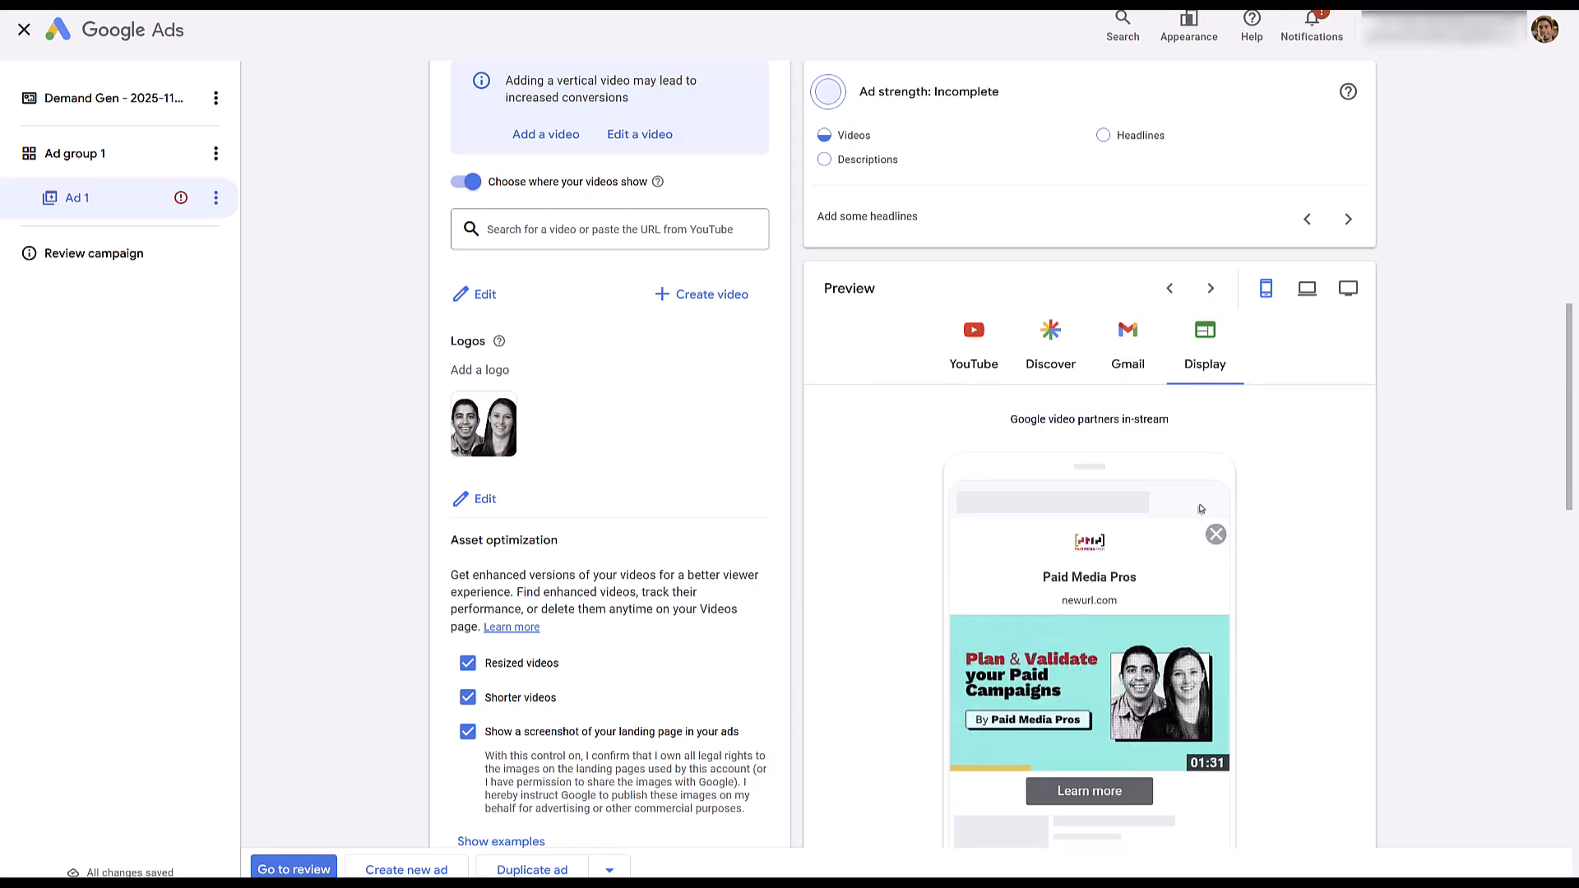
{"action": "left_click_drag", "start_coordinate": [1108, 601], "coordinate": [1047, 615]}
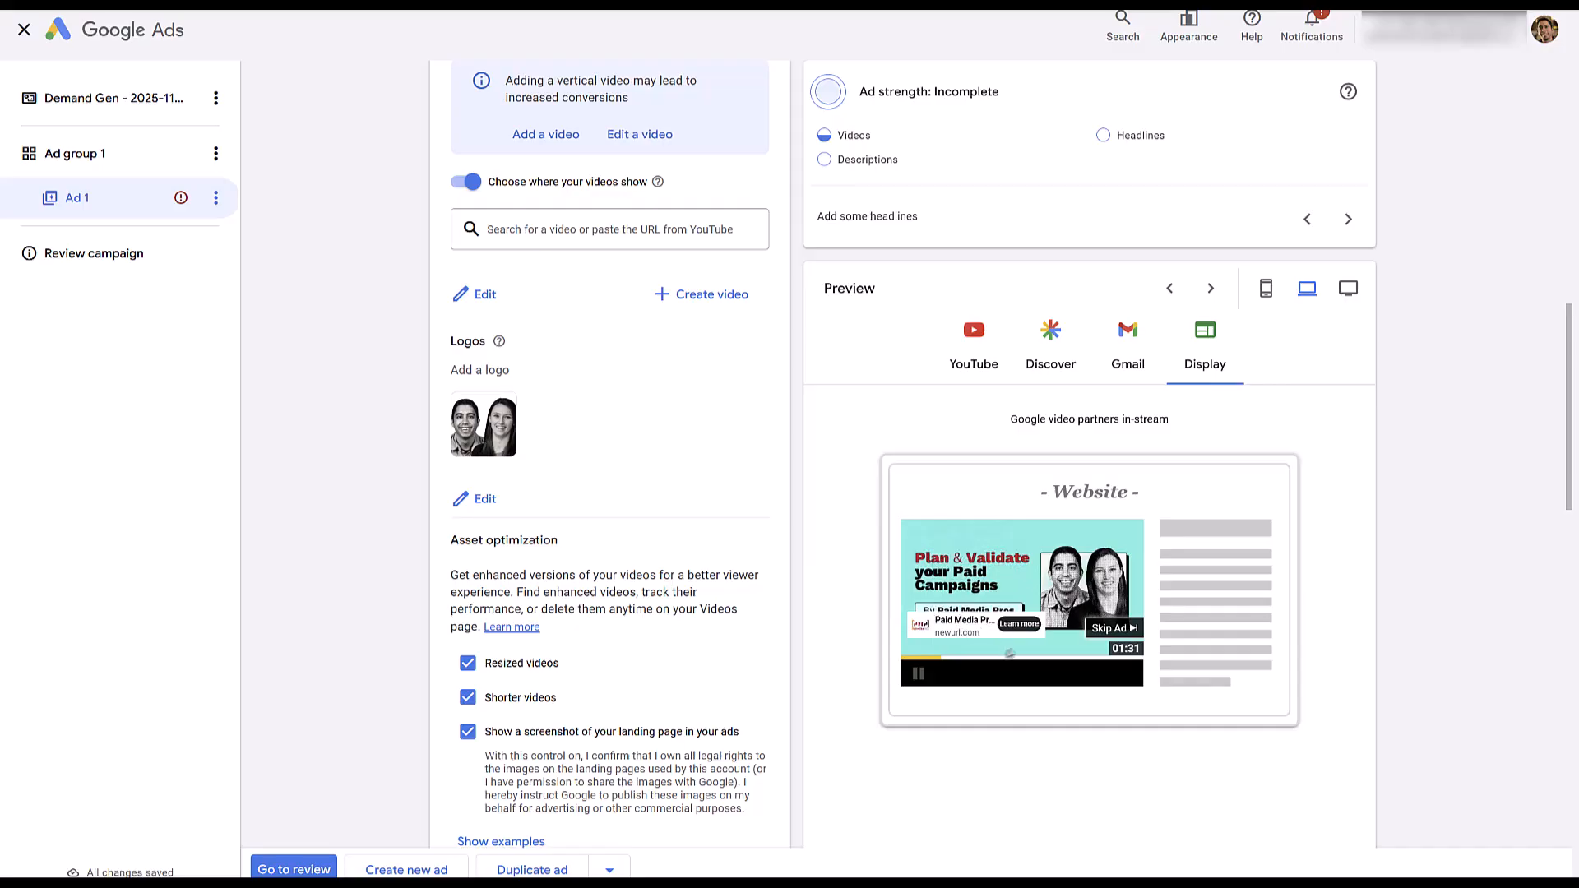
{"action": "left_click", "coordinate": [982, 353]}
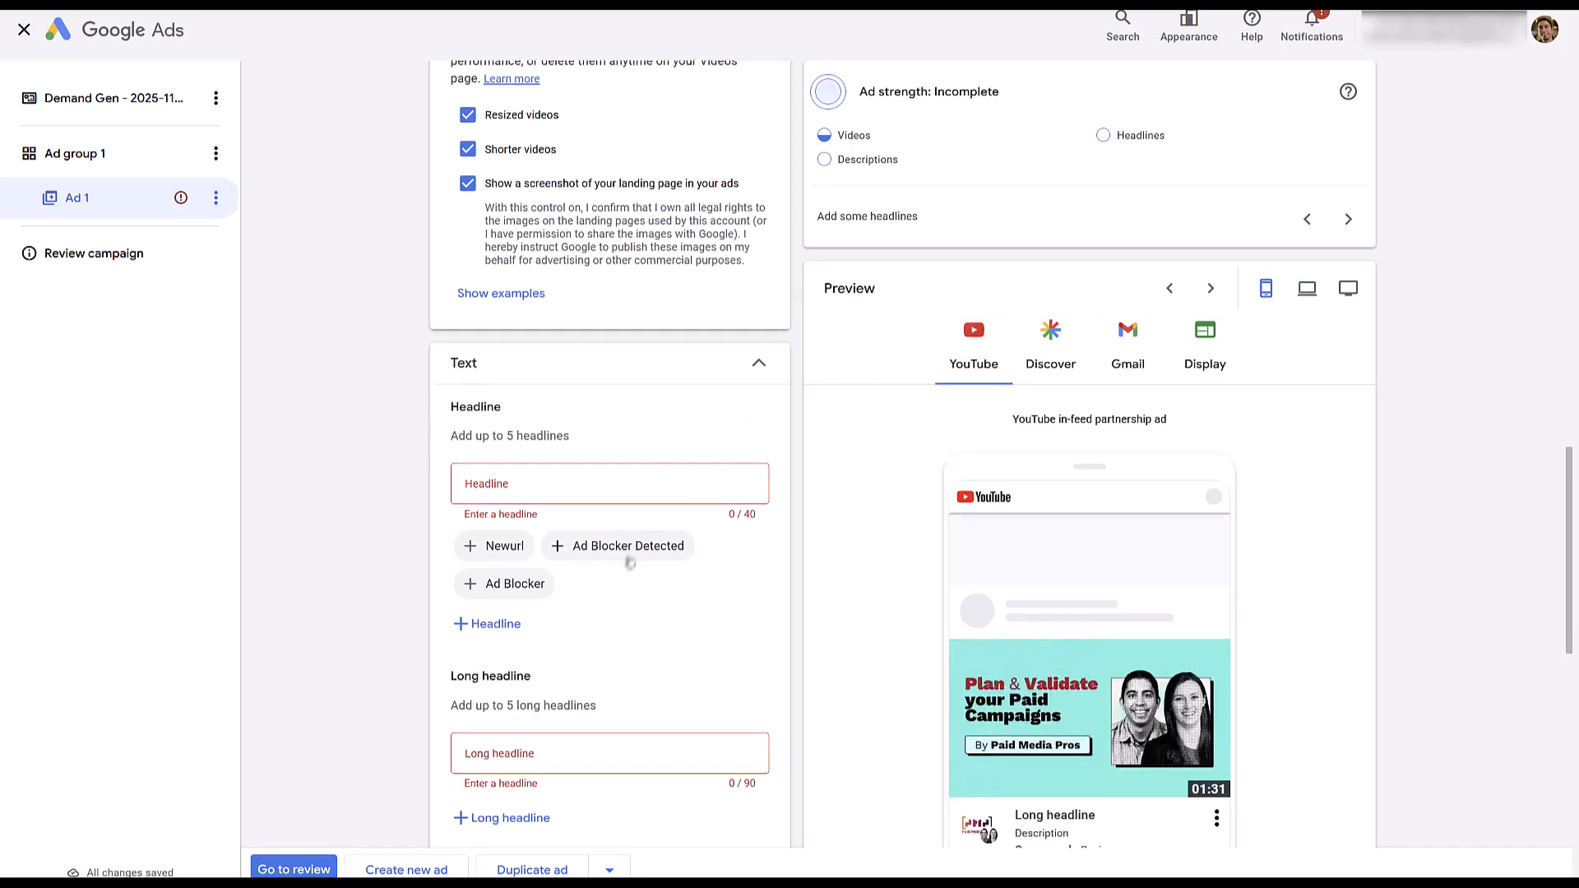
Enter headline "Paid Media Pros", long headline "Get a Deal on the Course", description "Black Friday Deal" and the business name, and publish the campaign.
{"action": "scroll", "coordinate": [649, 452], "scroll_direction": "down", "scroll_amount": 2}
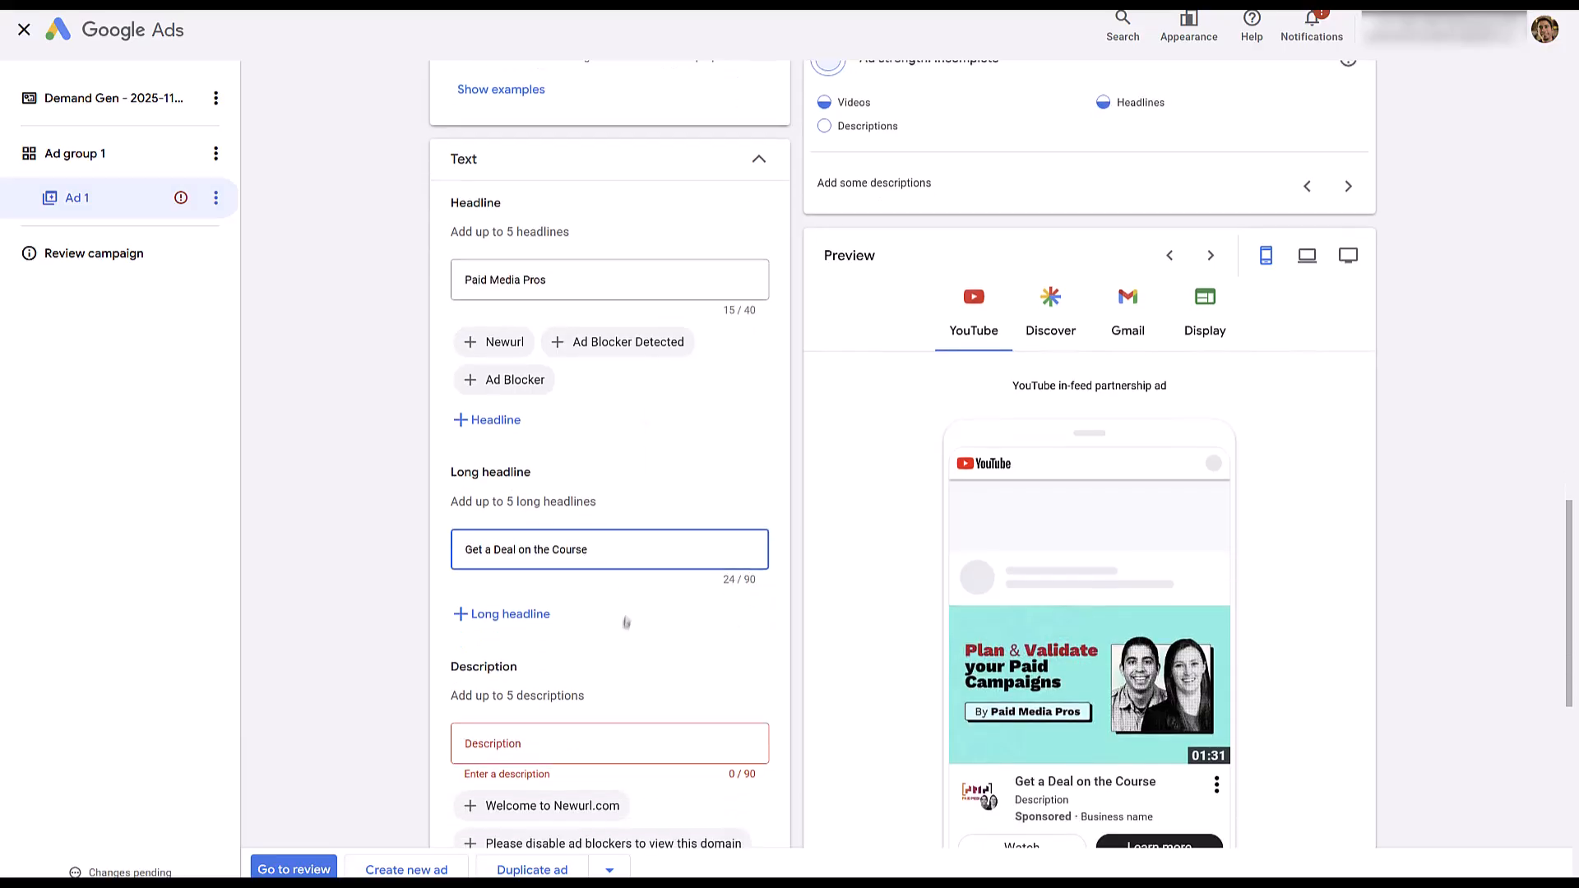
{"action": "scroll", "coordinate": [629, 494], "scroll_direction": "down", "scroll_amount": 4}
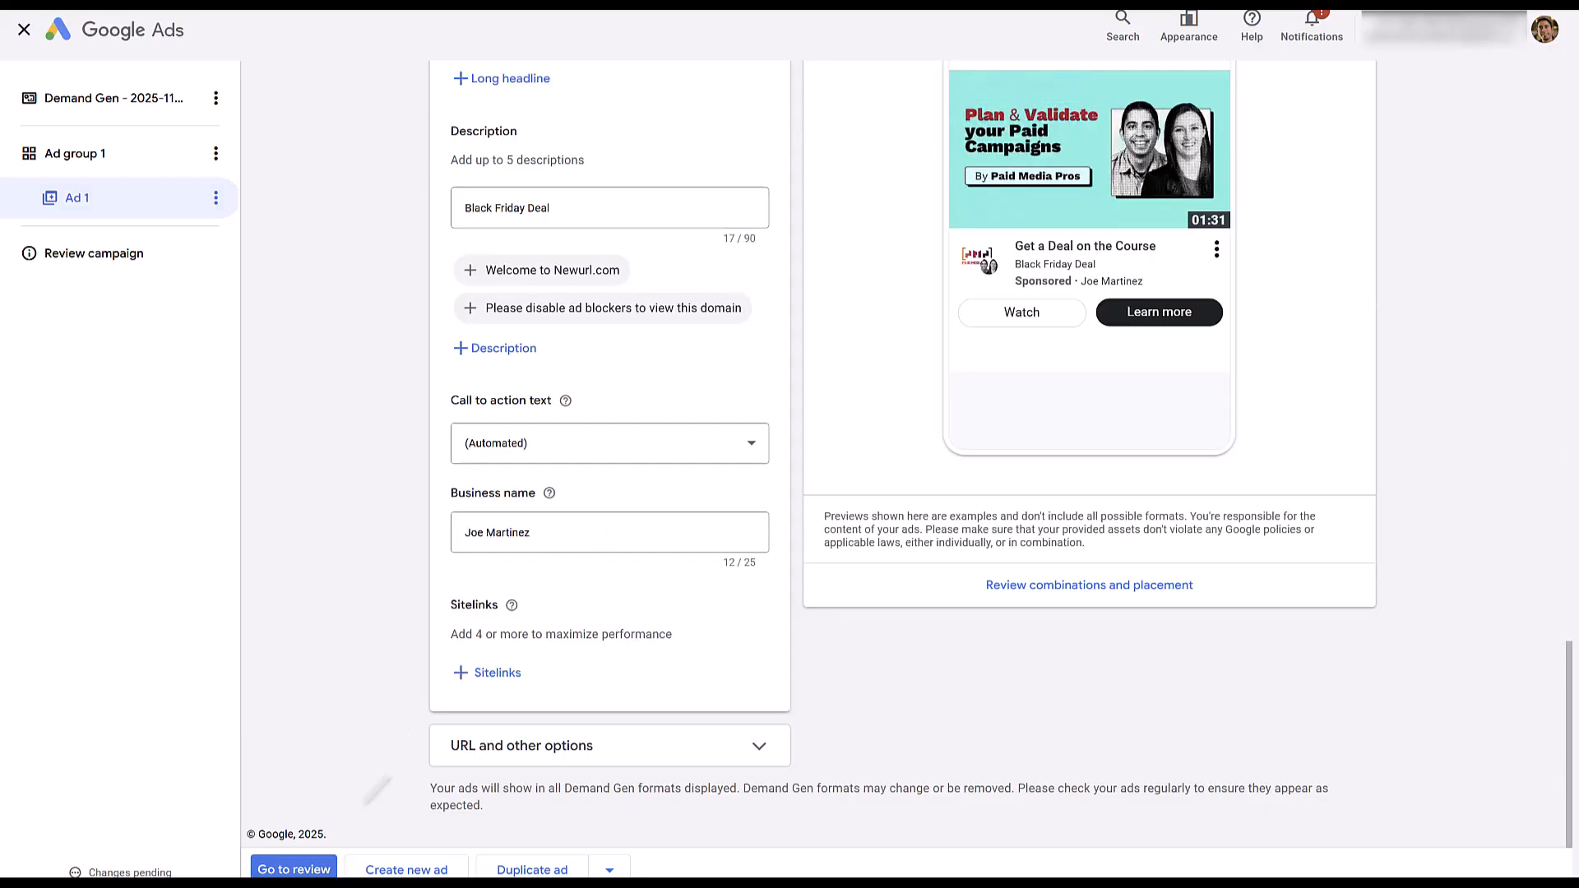
{"action": "left_click", "coordinate": [297, 869]}
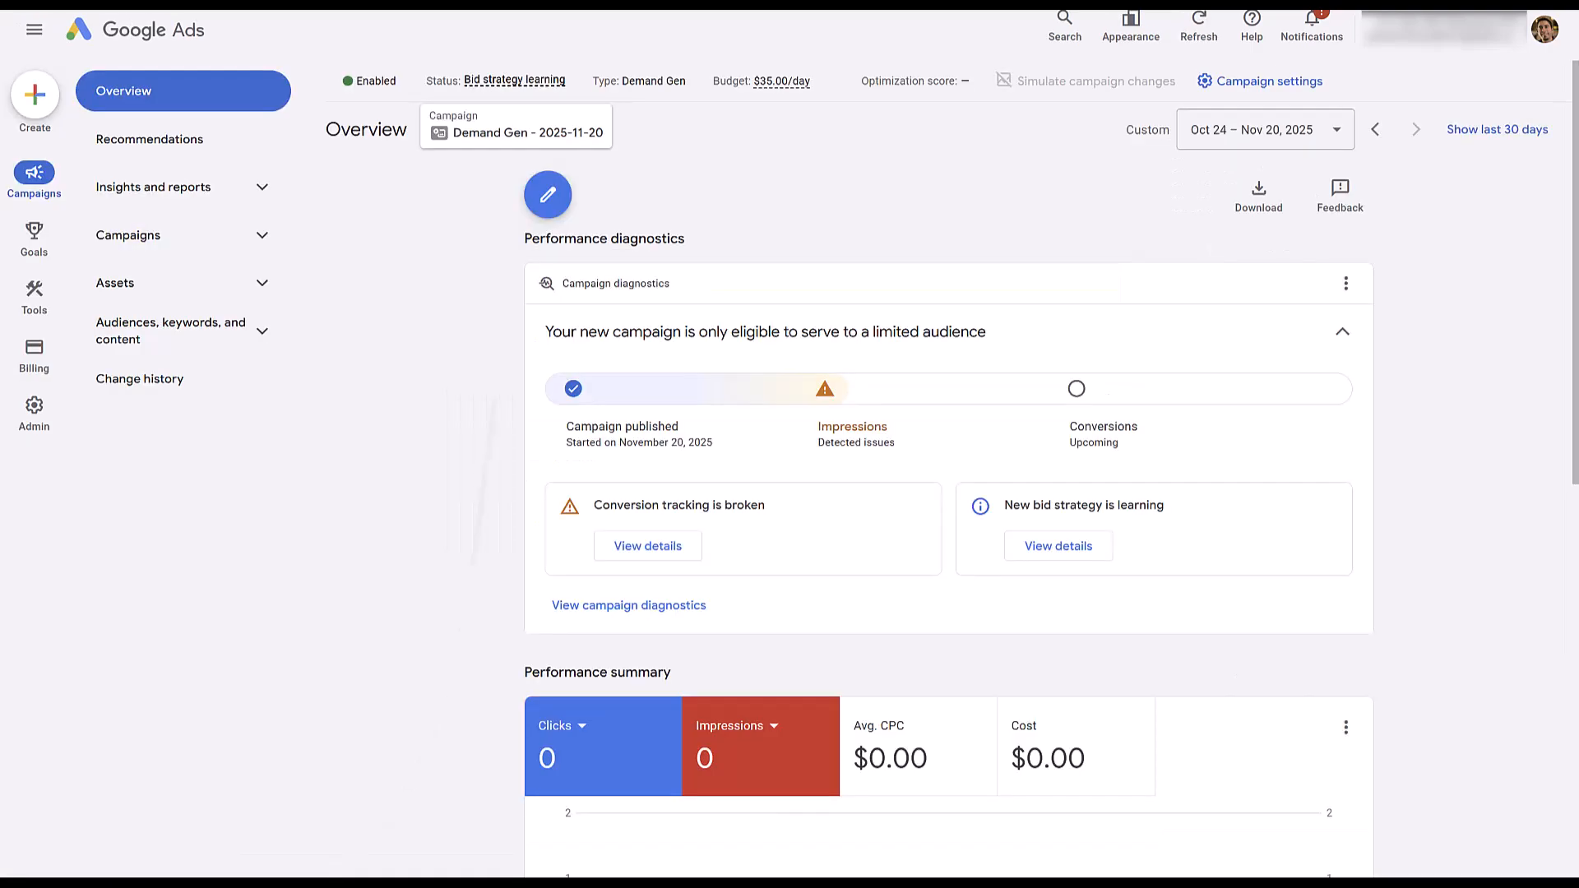
Examine the asset details of the ad in Ad group 1 of the Demand Gen campaign and the ad group's video performance report.
{"action": "left_click", "coordinate": [245, 246]}
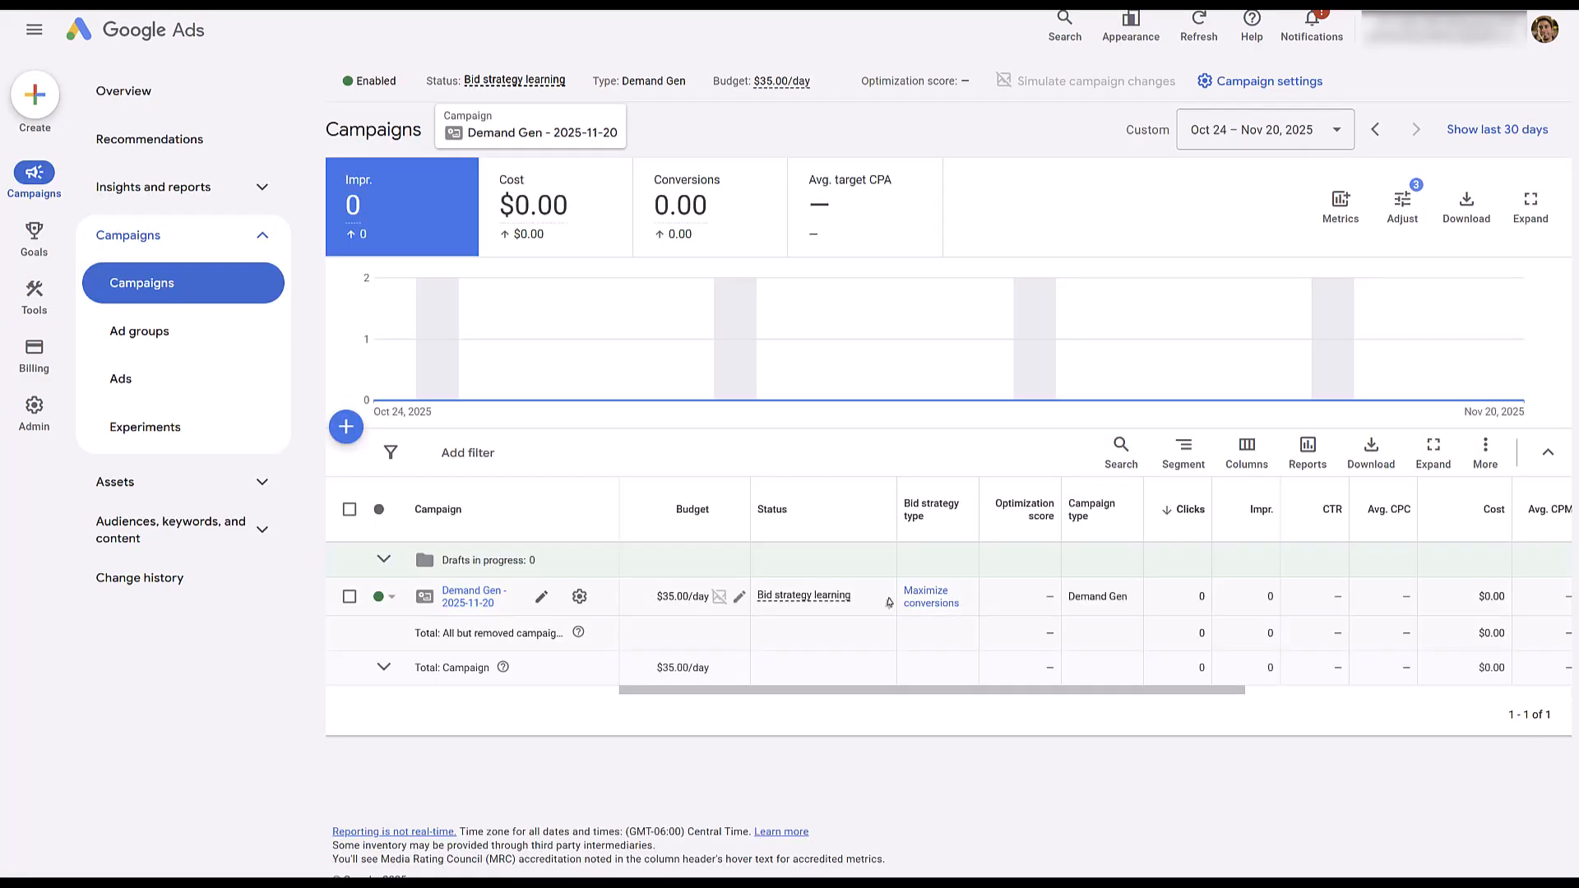
{"action": "left_click", "coordinate": [465, 591]}
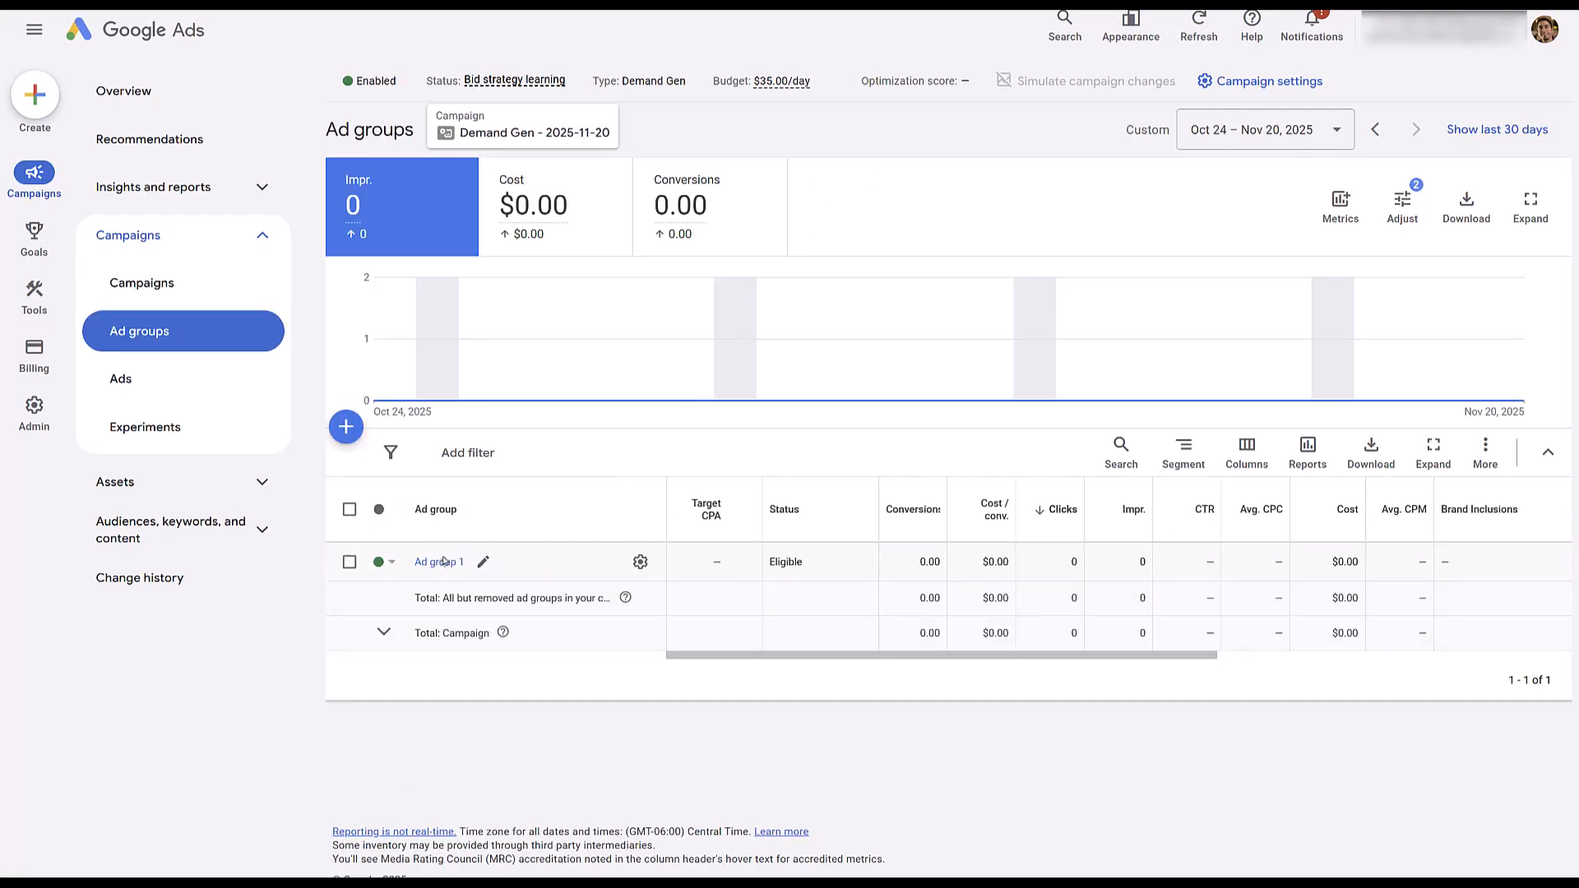
{"action": "left_click", "coordinate": [444, 562]}
{"action": "left_click", "coordinate": [573, 645]}
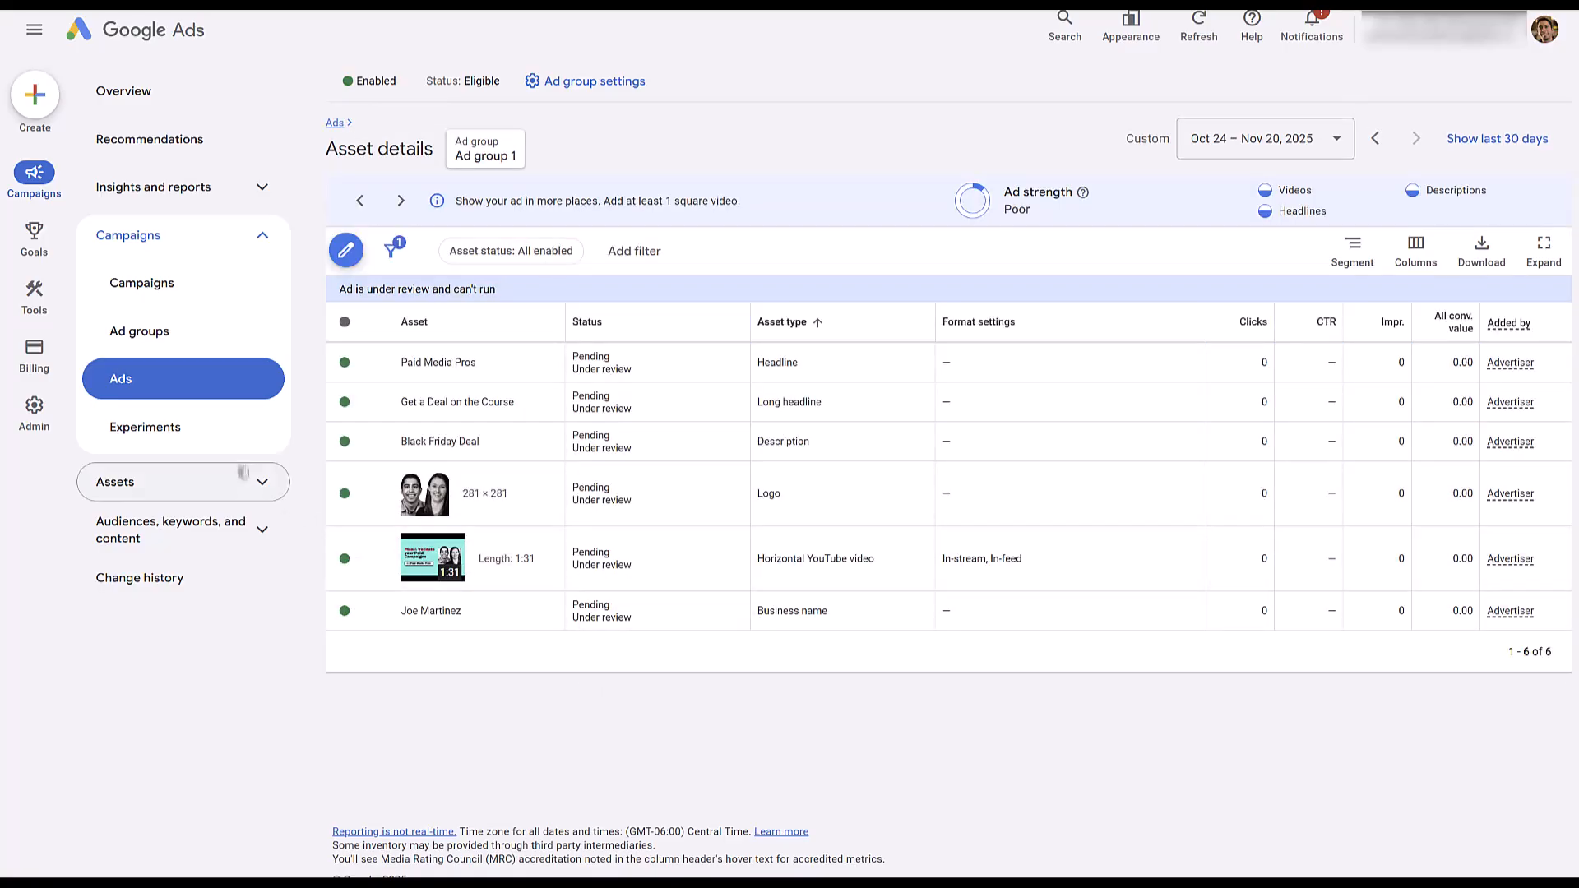
{"action": "left_click", "coordinate": [262, 492]}
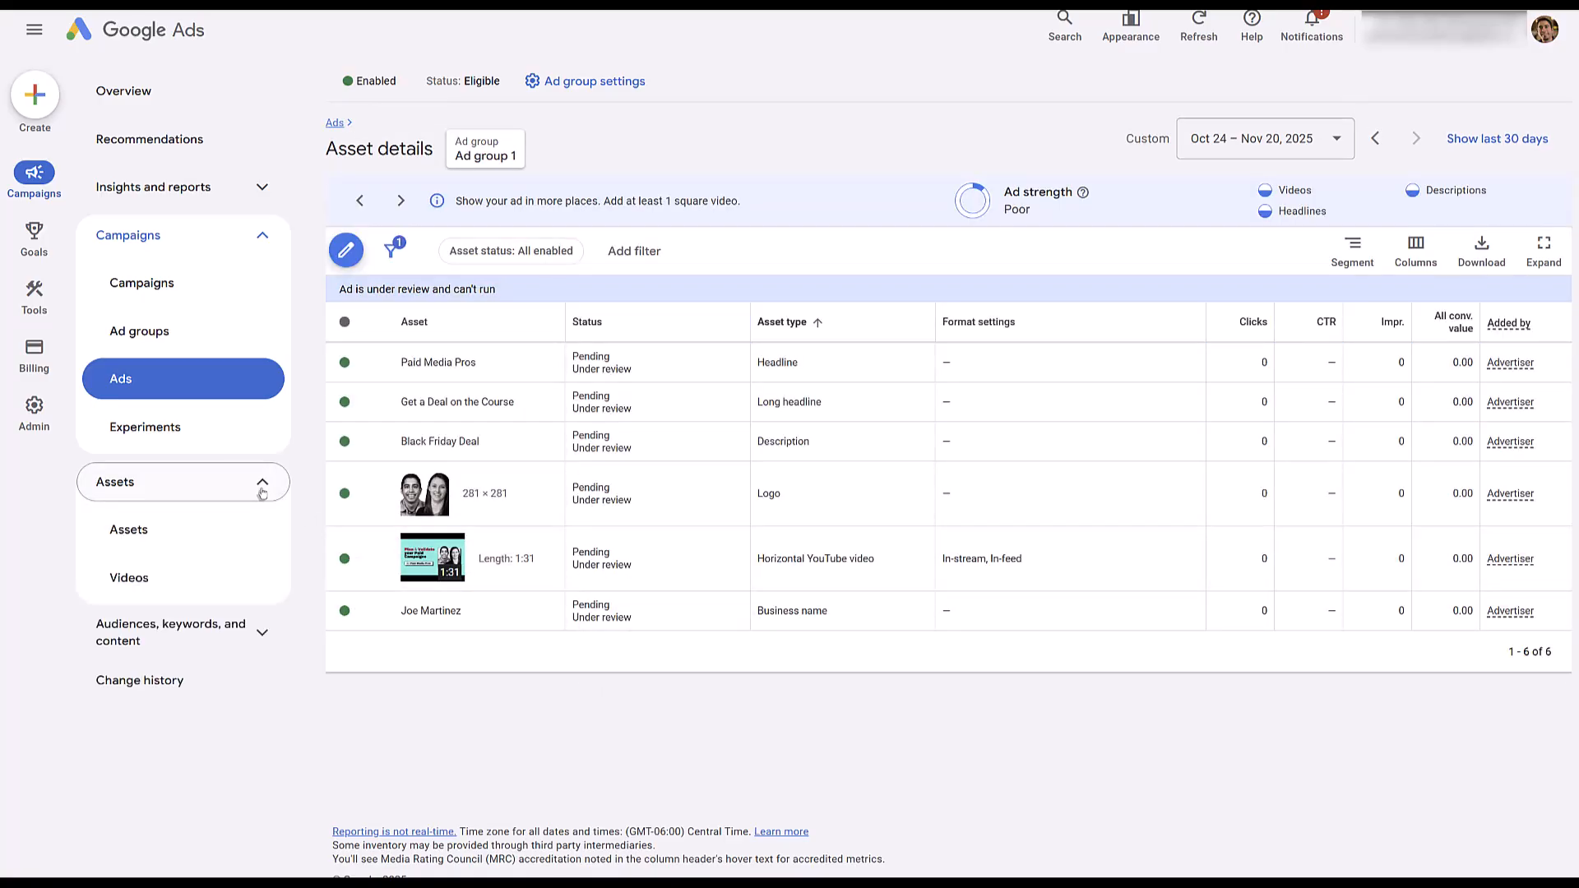
{"action": "left_click", "coordinate": [162, 579]}
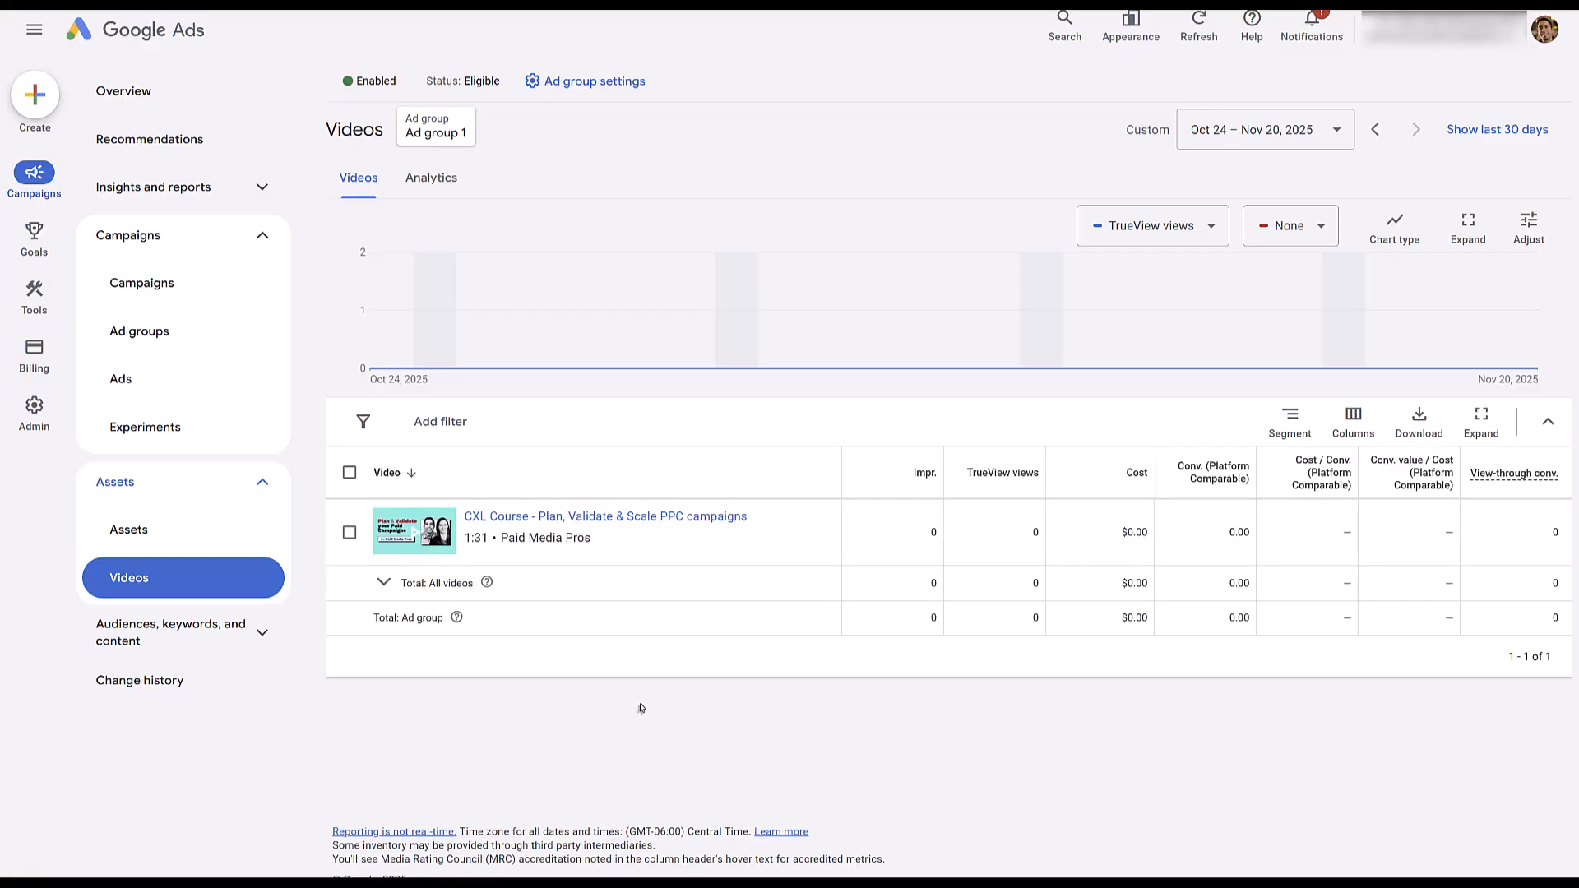
Open Creator partnerships and examine the analytics and performance table for linked videos.
{"action": "mouse_move", "coordinate": [36, 306]}
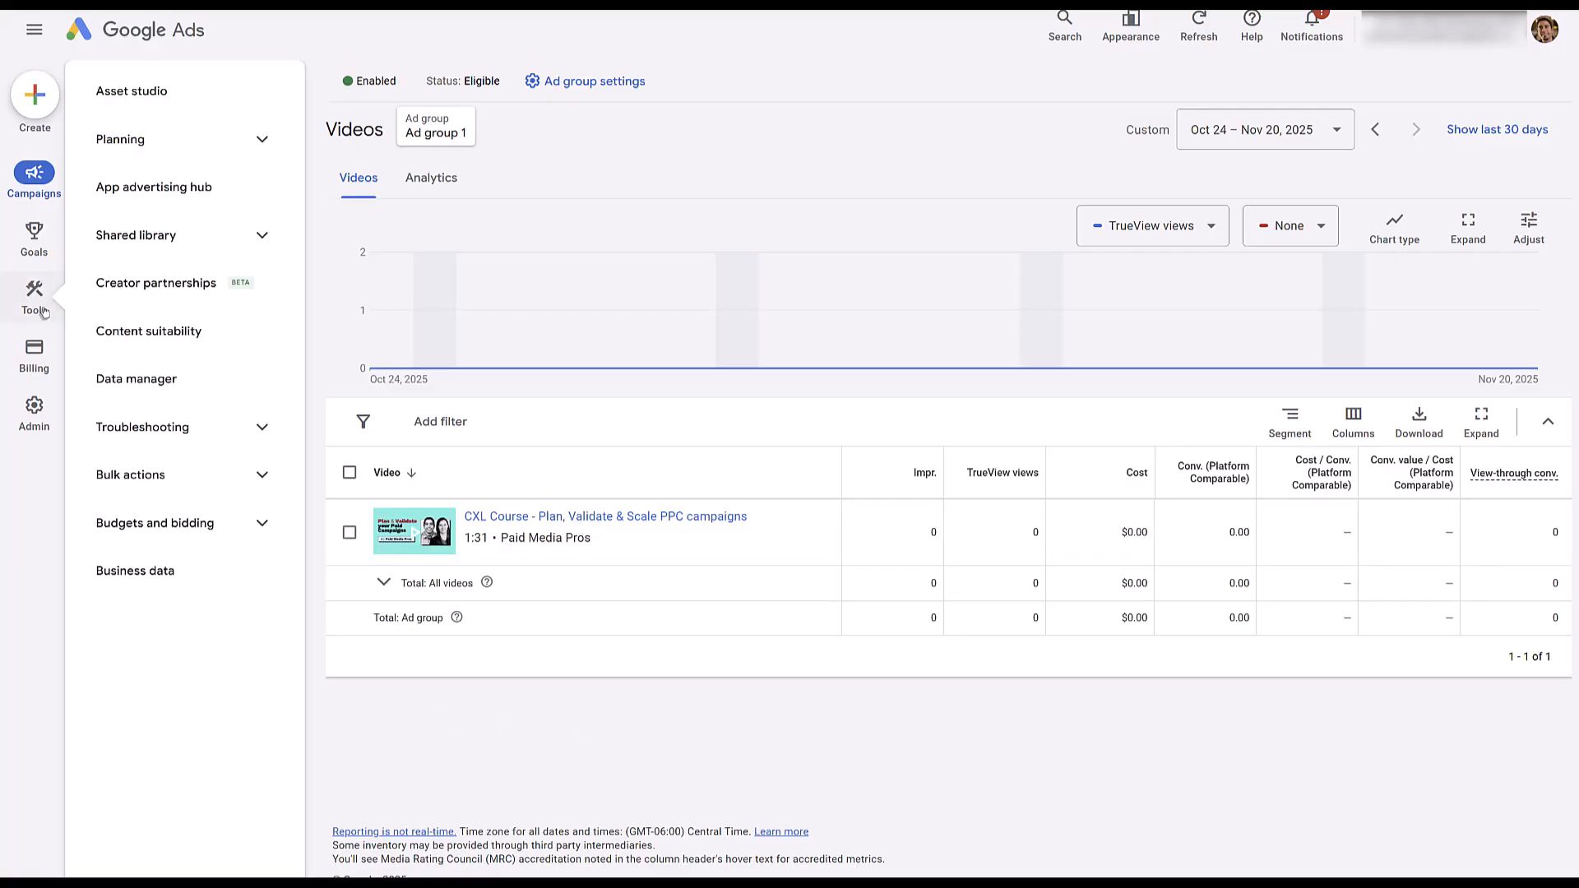
{"action": "left_click", "coordinate": [164, 297]}
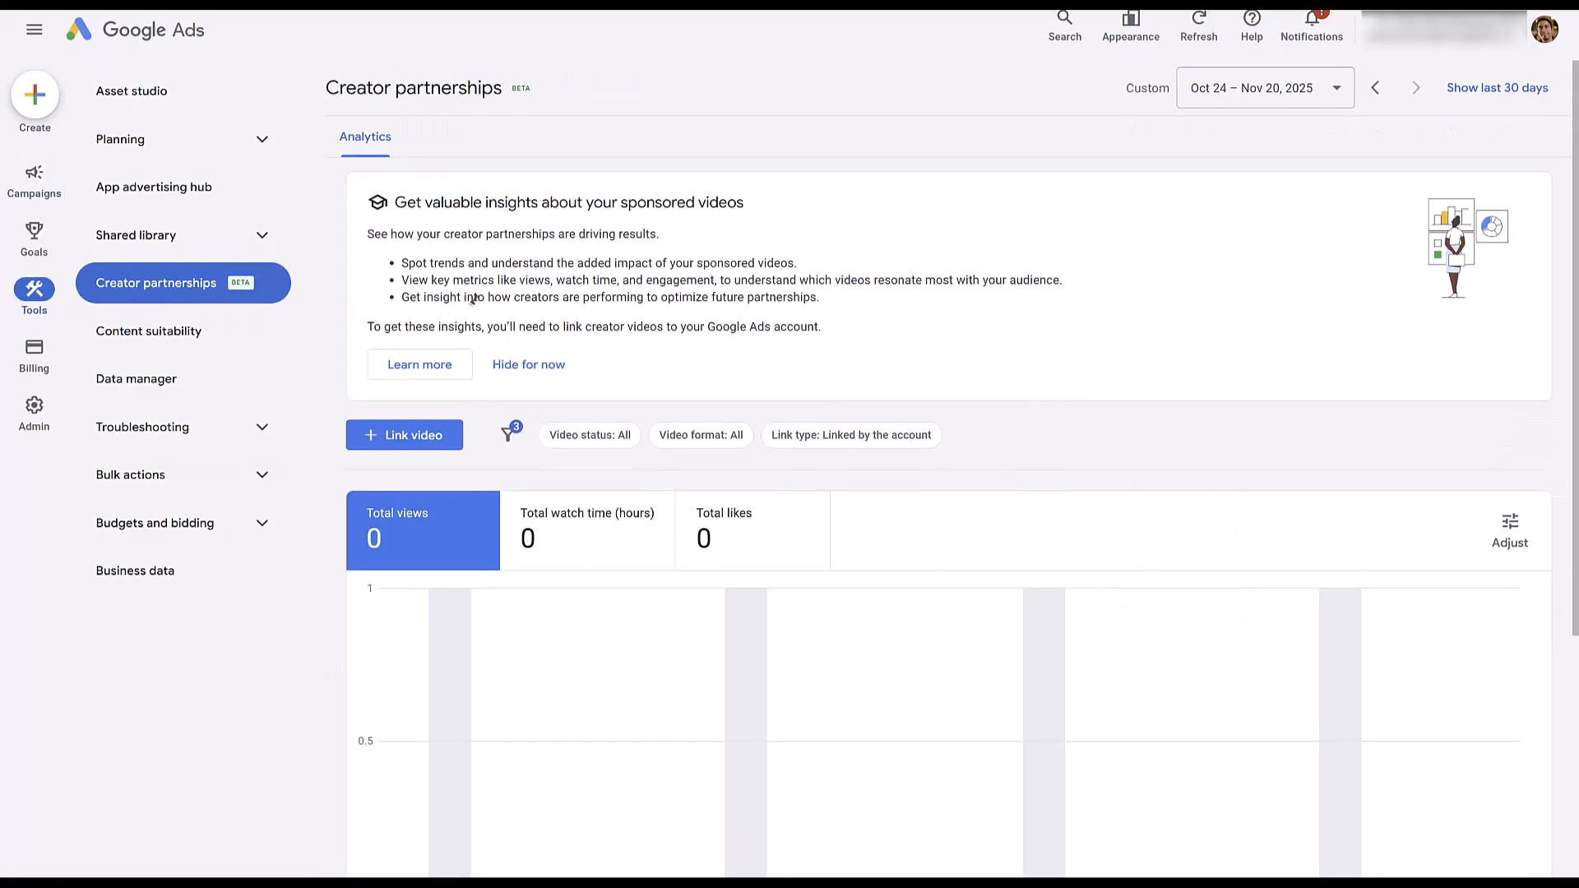
{"action": "scroll", "coordinate": [475, 306], "scroll_direction": "down", "scroll_amount": 3}
{"action": "scroll", "coordinate": [509, 196], "scroll_direction": "down", "scroll_amount": 1}
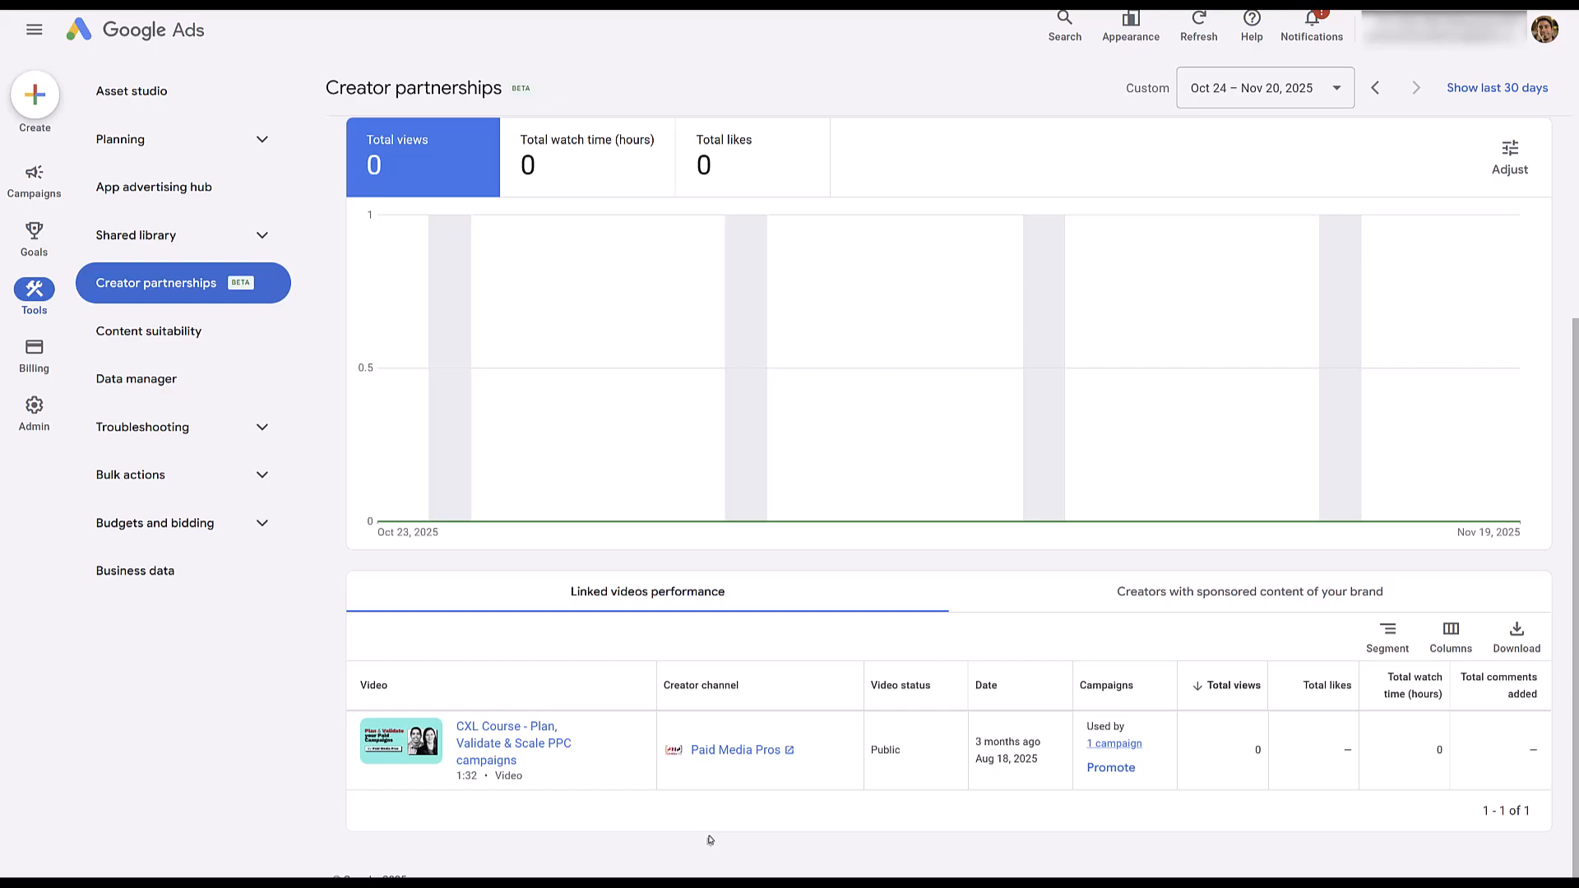
Look through the Performance and YouTube interactions columns available for the linked videos table.
{"action": "mouse_move", "coordinate": [51, 265]}
{"action": "left_click", "coordinate": [1451, 635]}
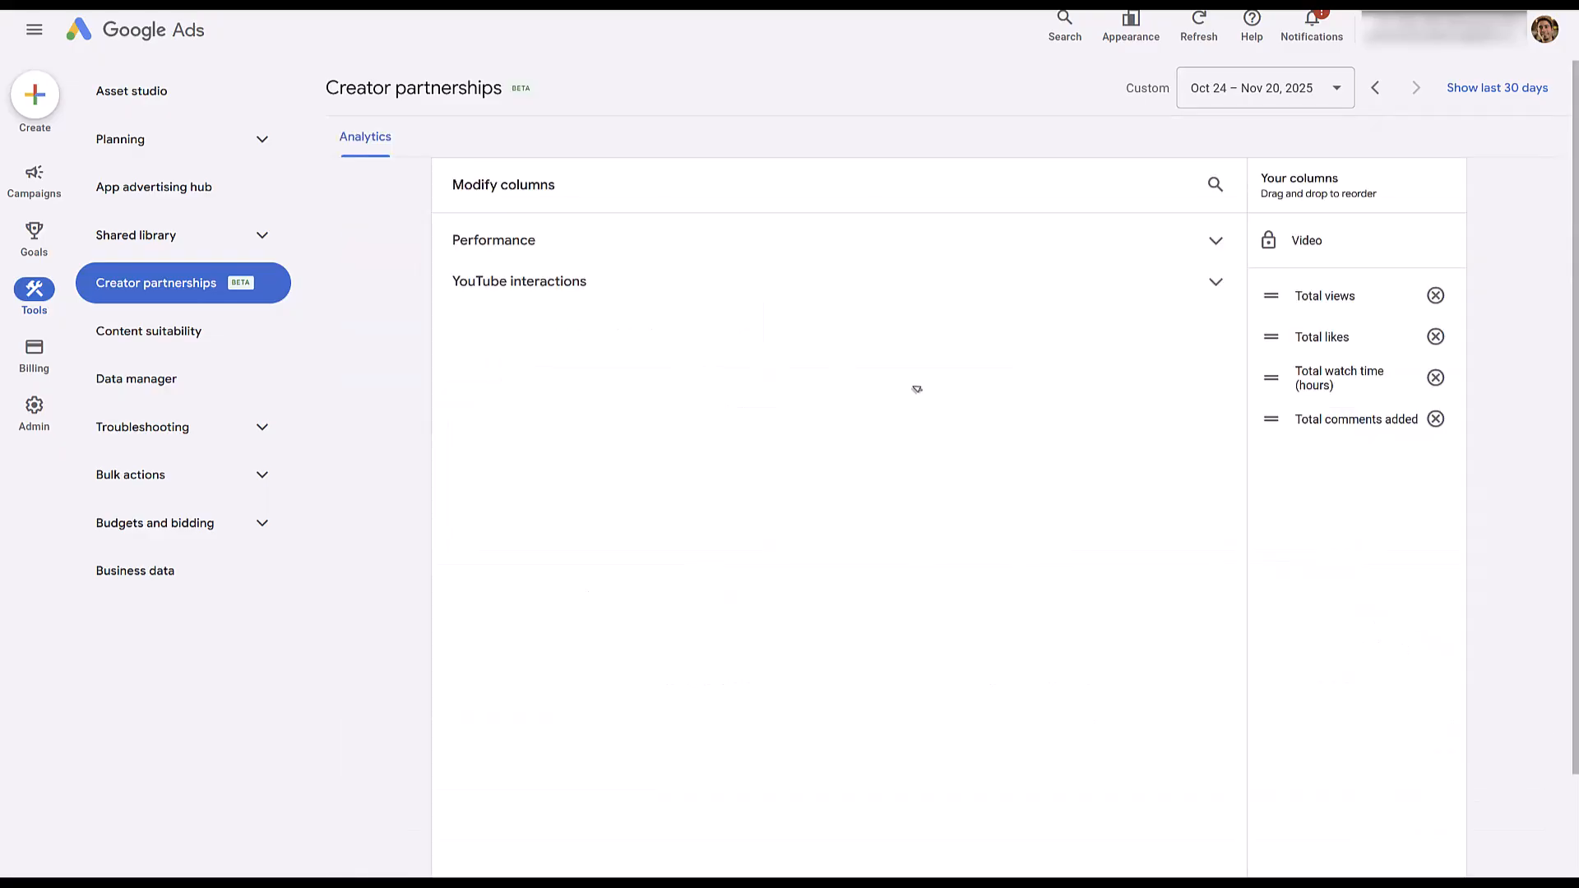
{"action": "left_click", "coordinate": [1216, 242]}
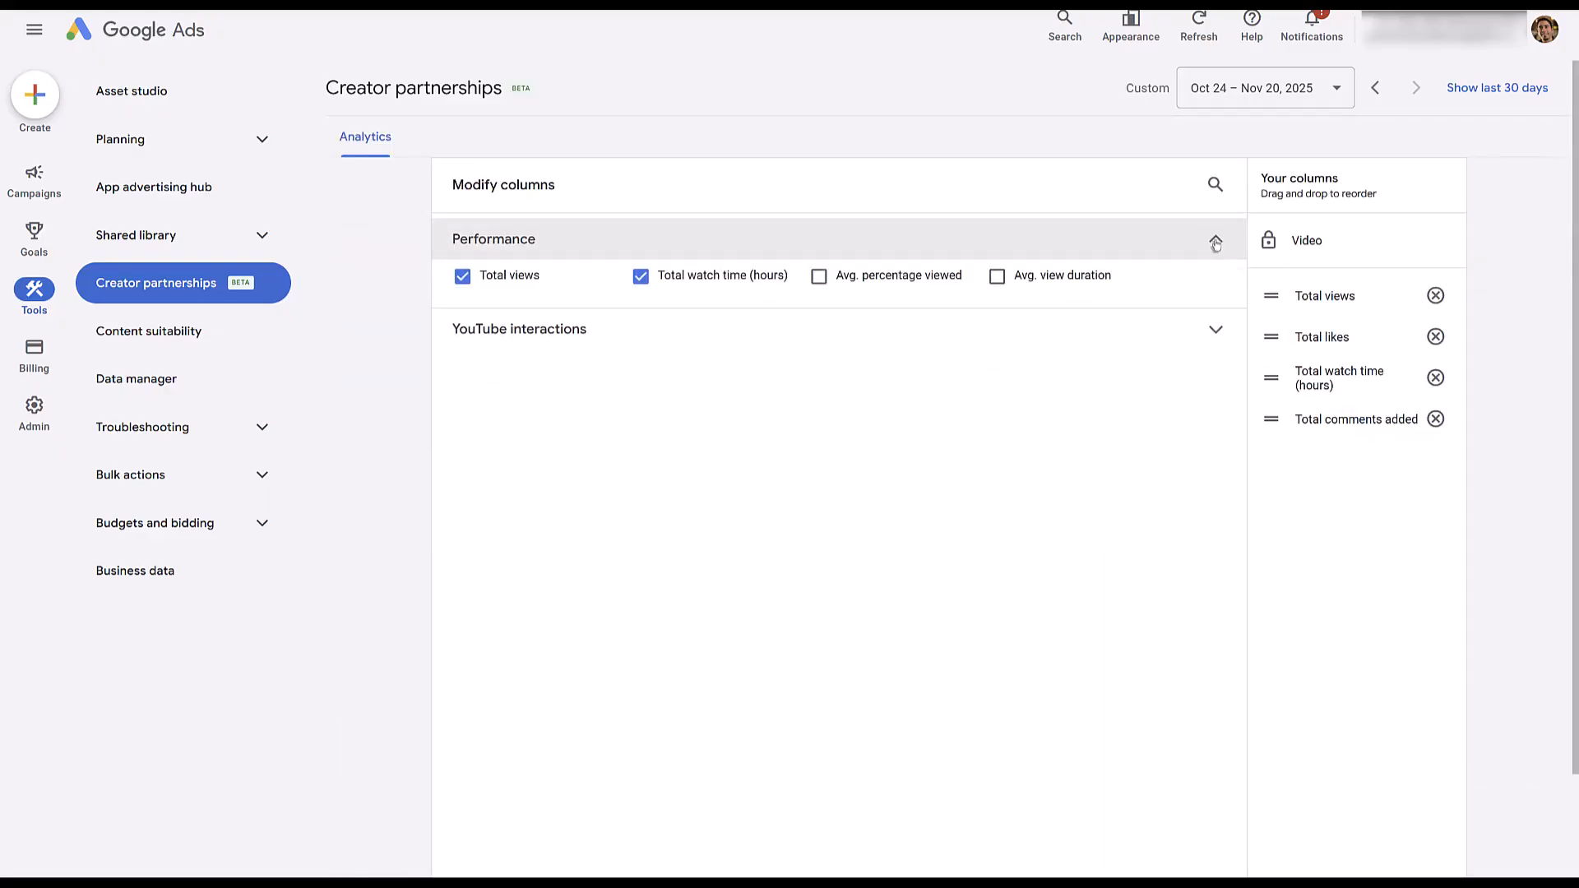
{"action": "left_click", "coordinate": [1214, 331]}
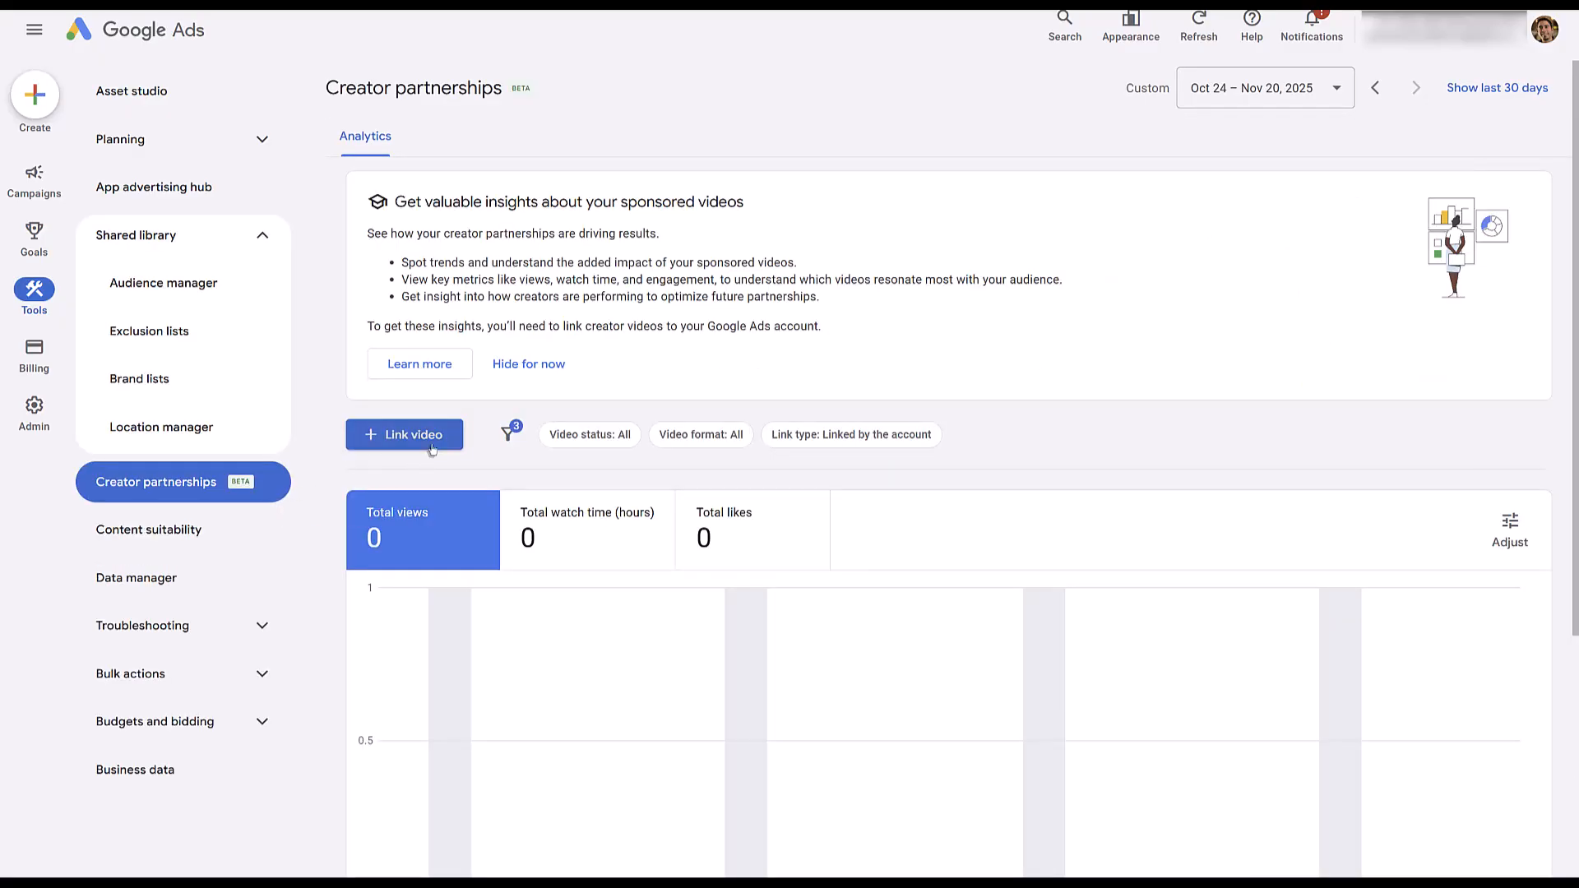
Start linking a YouTube video, read the YouTube audience segments benefit of video linking, and close the form.
{"action": "left_click", "coordinate": [432, 448]}
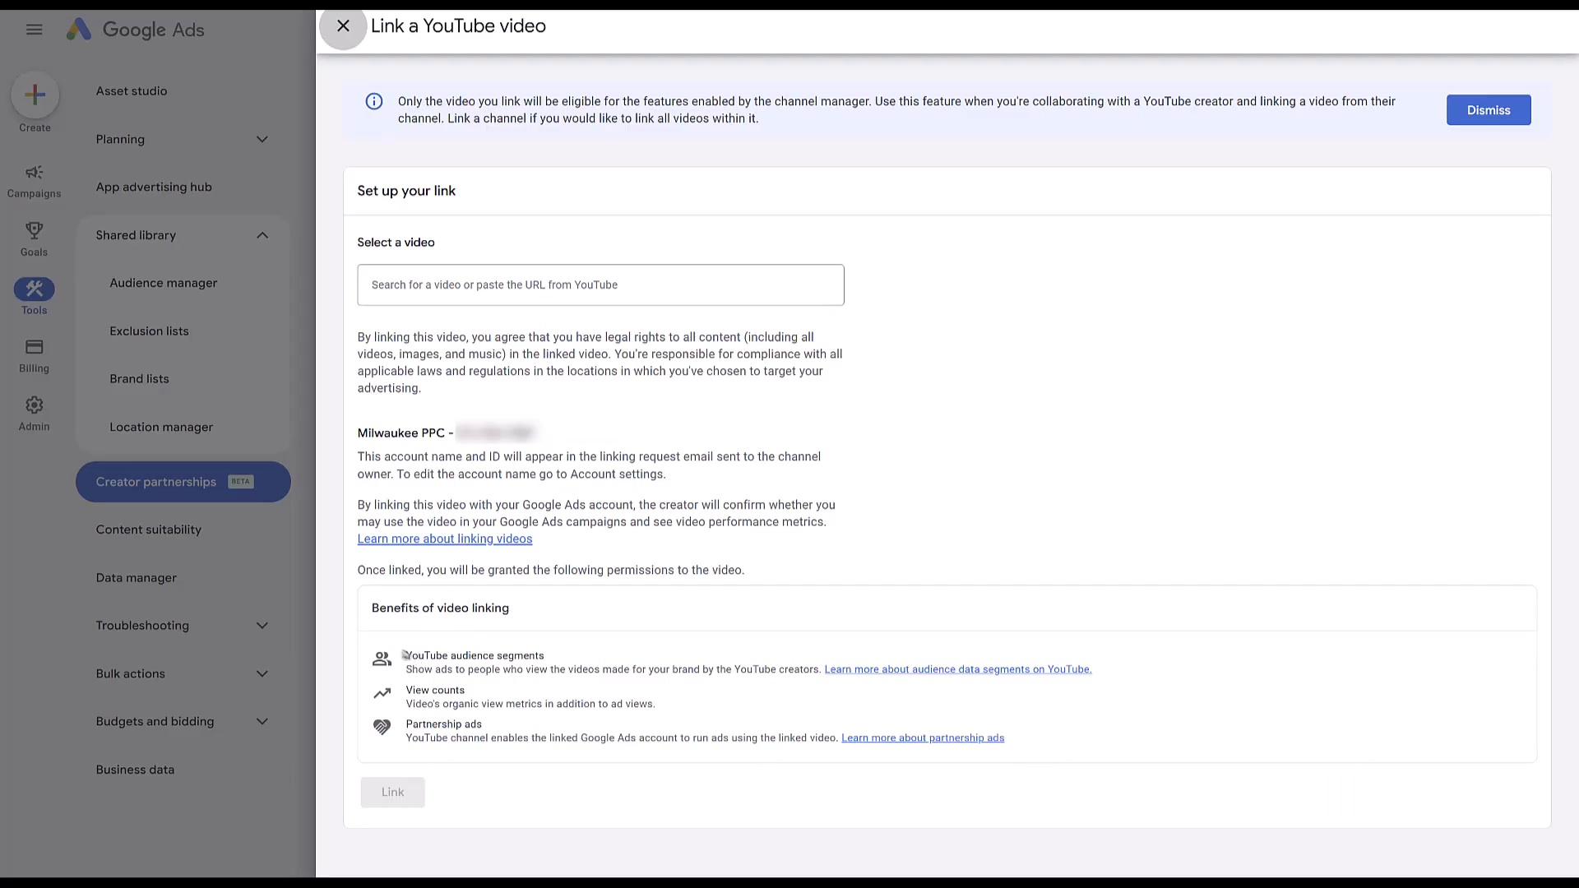
{"action": "left_click_drag", "start_coordinate": [407, 657], "coordinate": [1195, 673]}
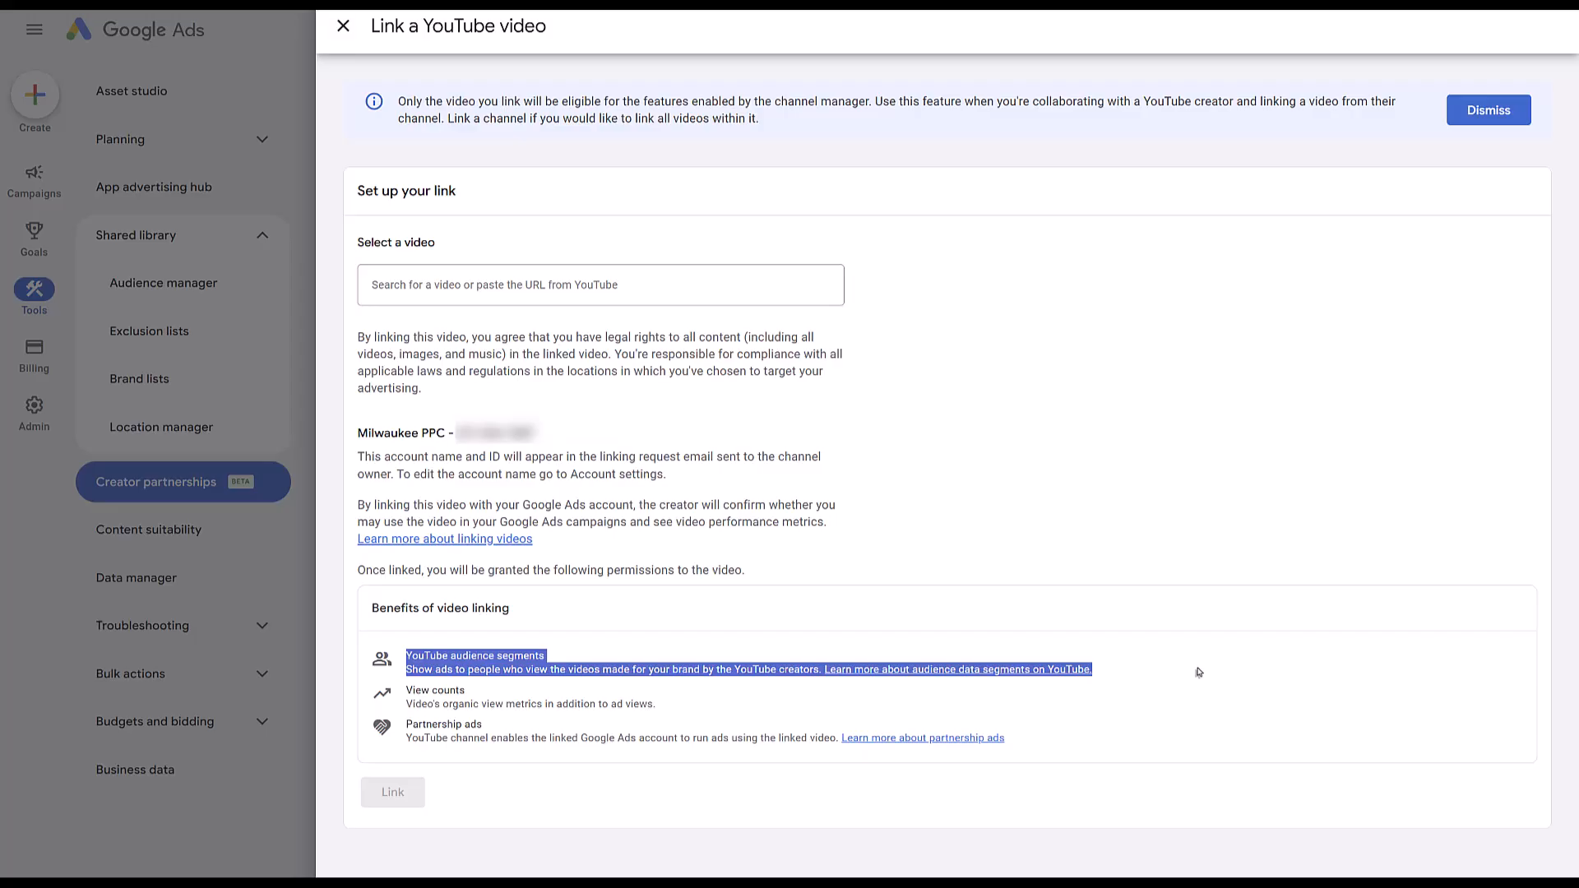
{"action": "left_click", "coordinate": [241, 62]}
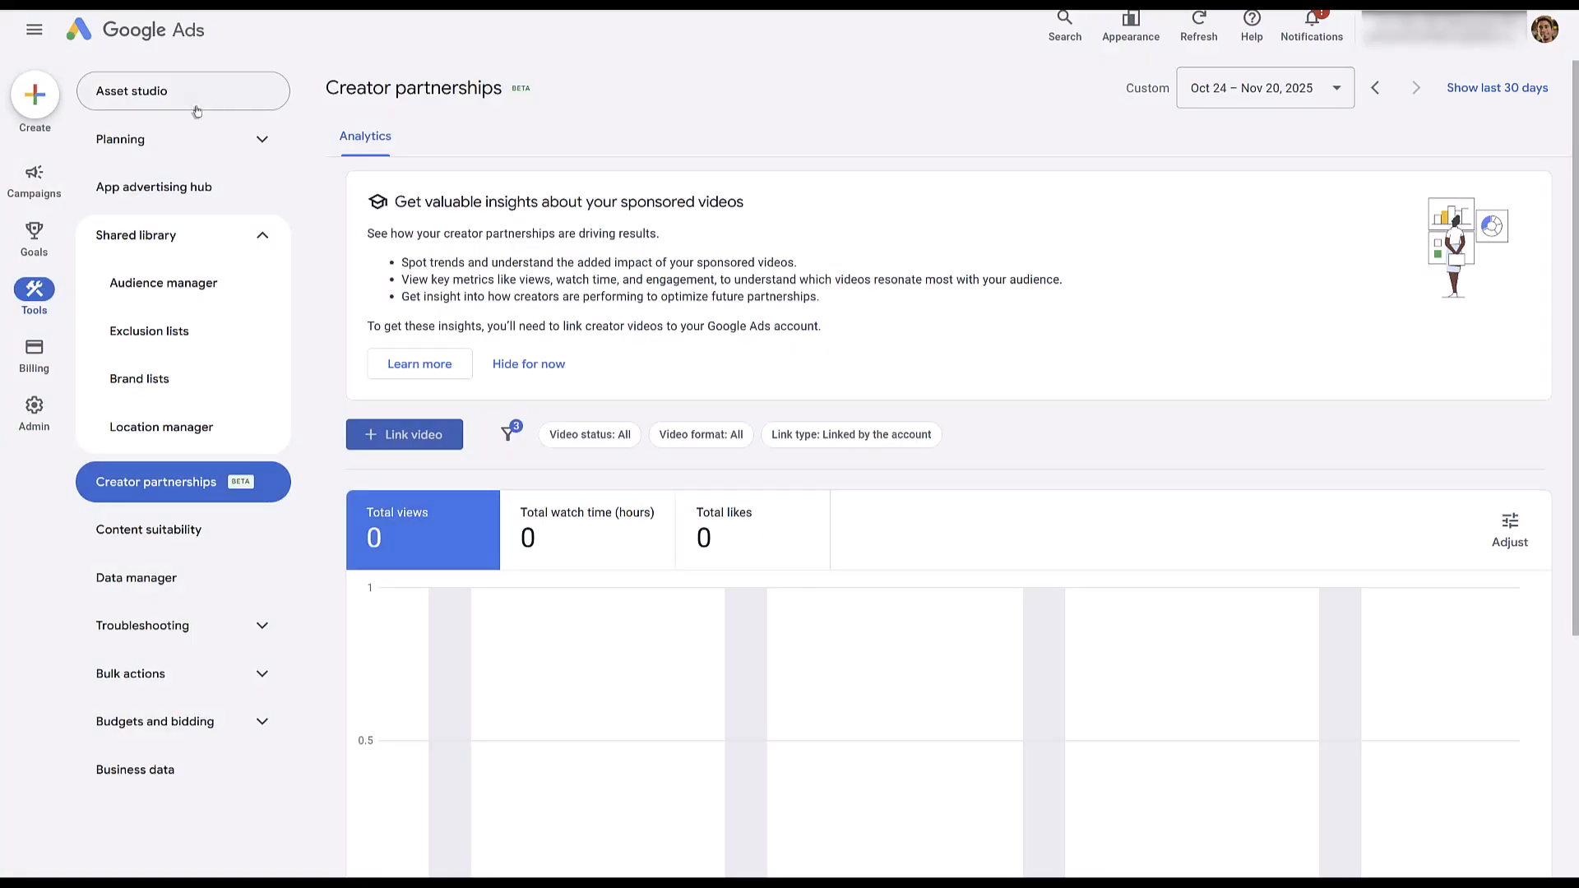
Open Audience manager and start a new YouTube users data segment.
{"action": "left_click", "coordinate": [44, 302]}
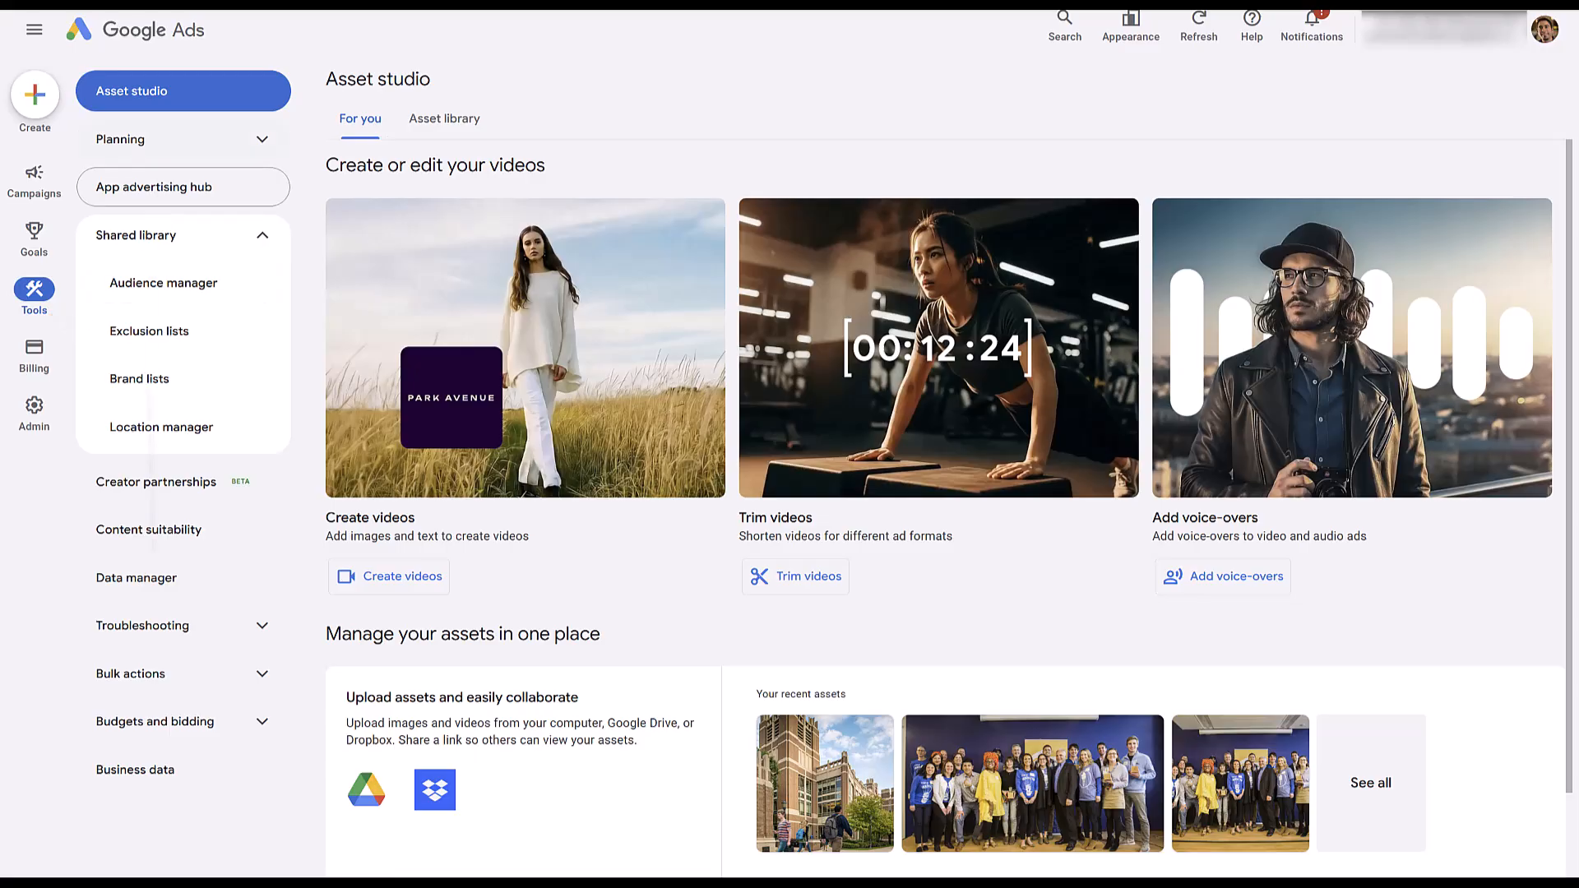
{"action": "left_click", "coordinate": [200, 292]}
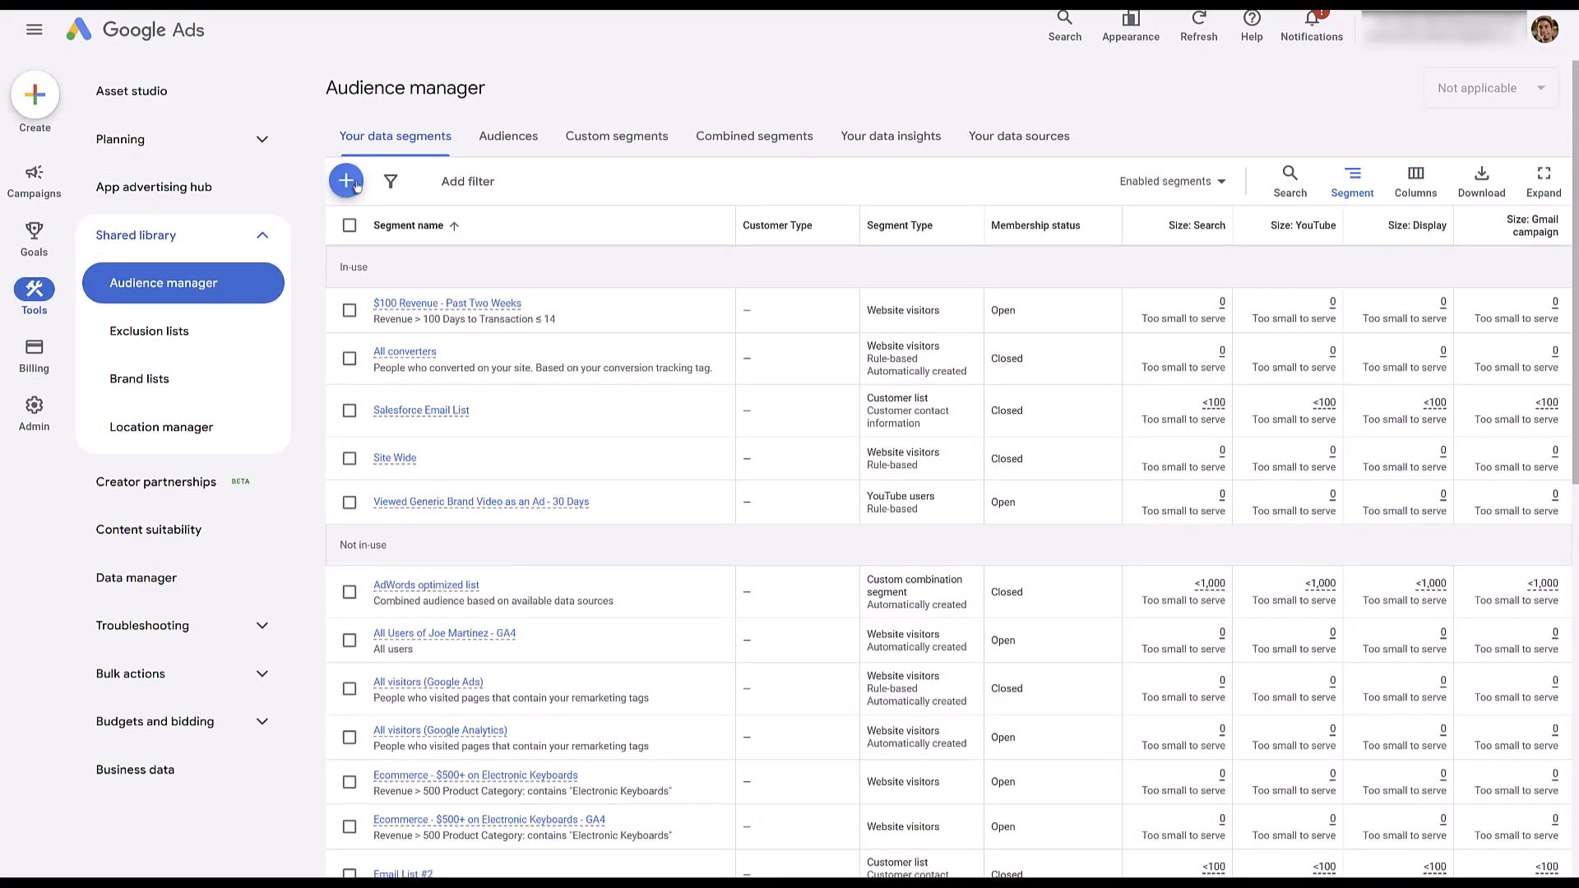
{"action": "left_click", "coordinate": [357, 185]}
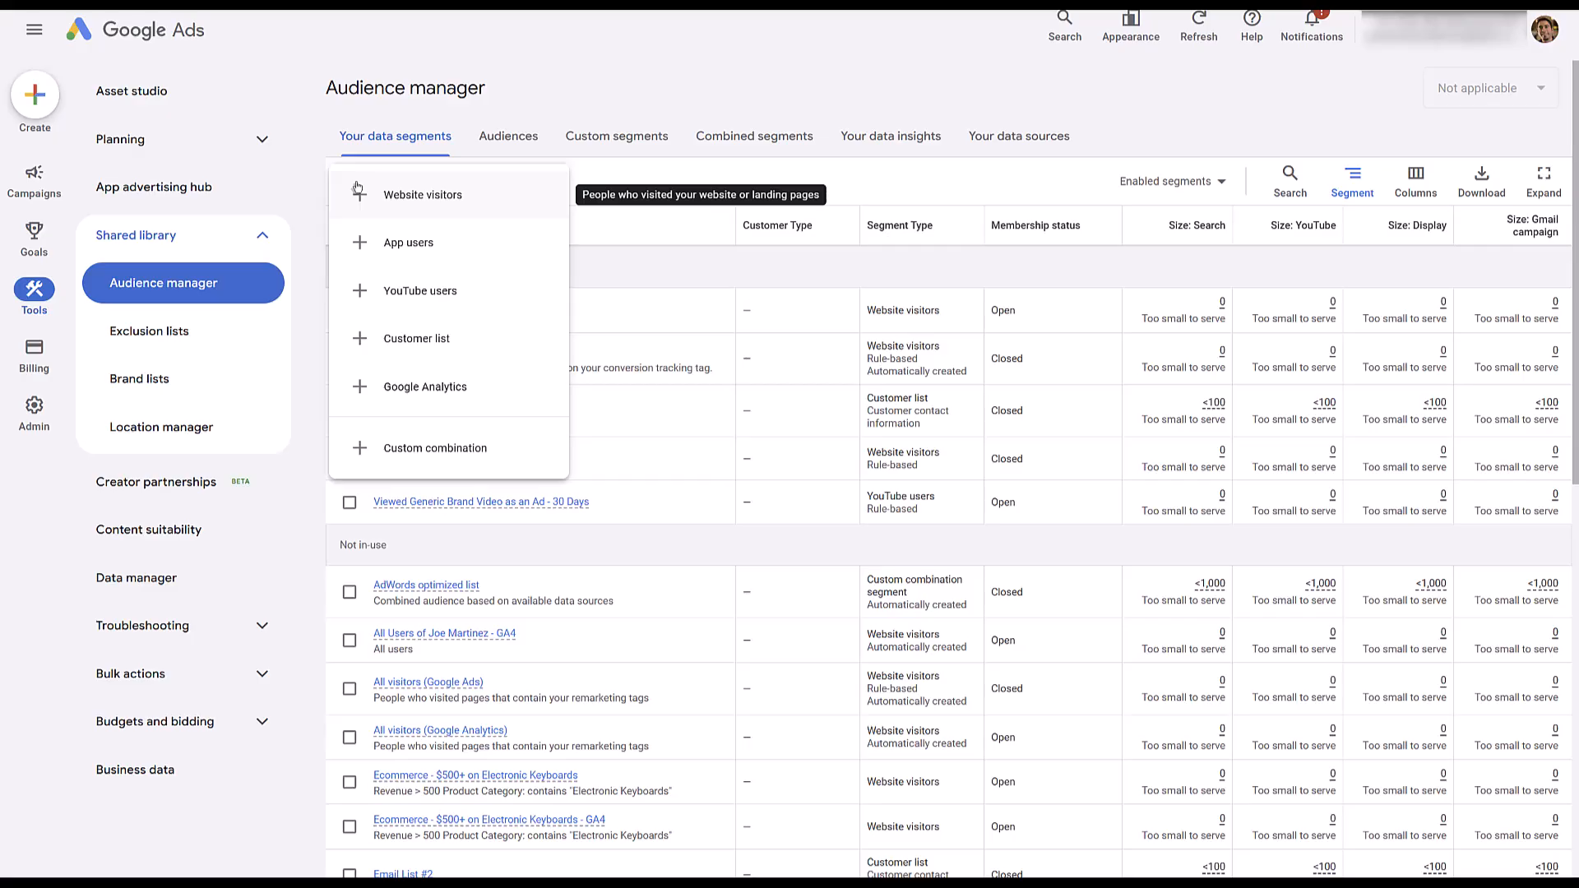
{"action": "left_click", "coordinate": [500, 305]}
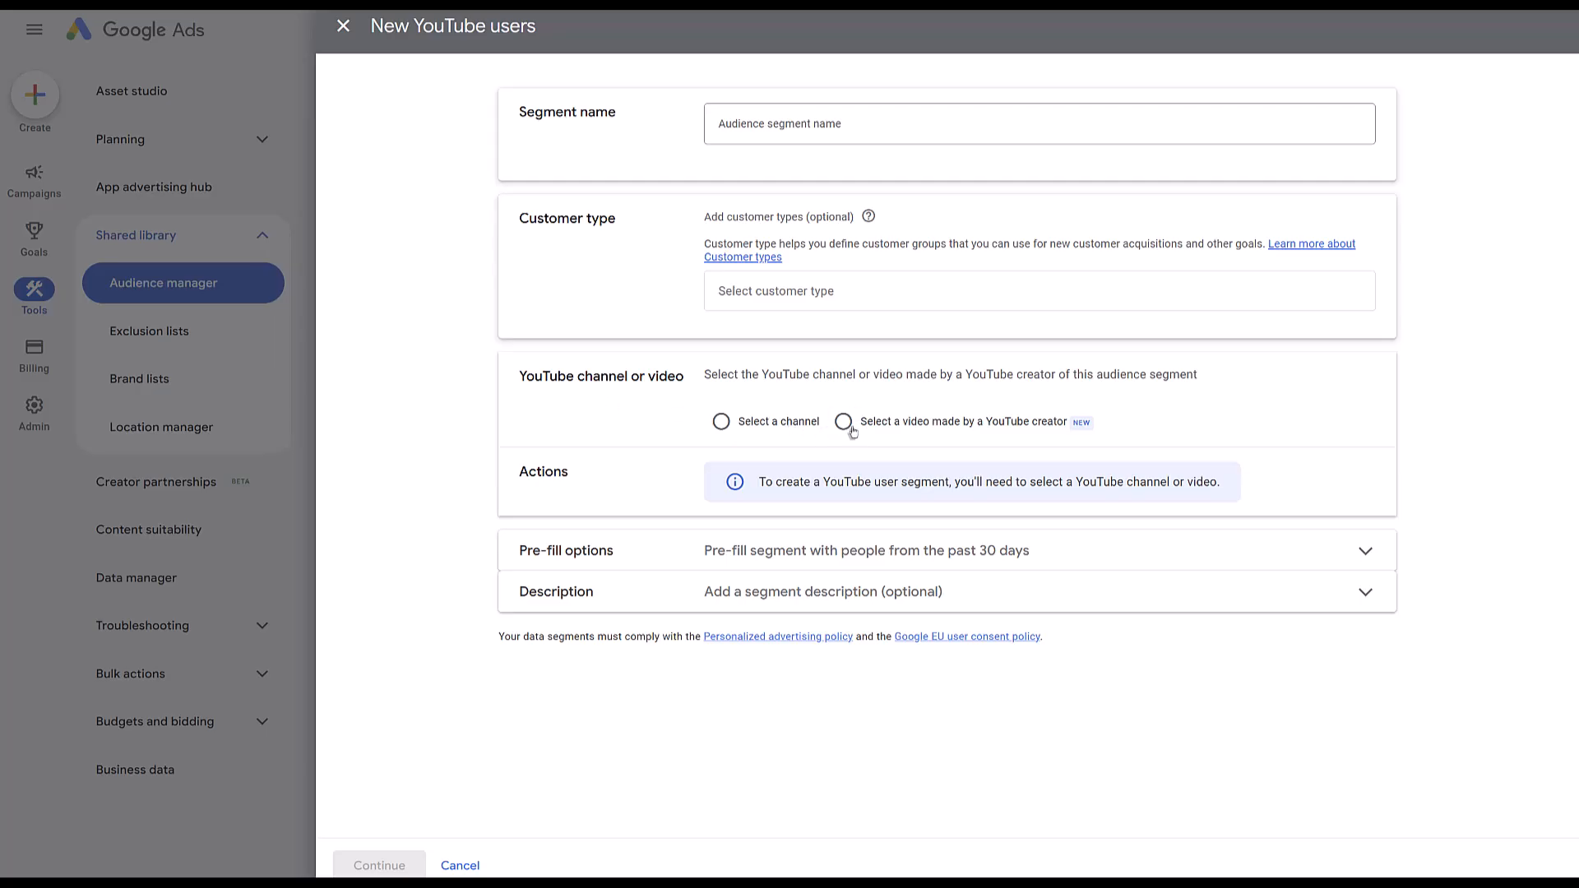
Base the segment on the linked creator video "CXL Course - Plan, Validate & Scale PPC campaigns" and name it "Linked CXL Video".
{"action": "left_click", "coordinate": [948, 434]}
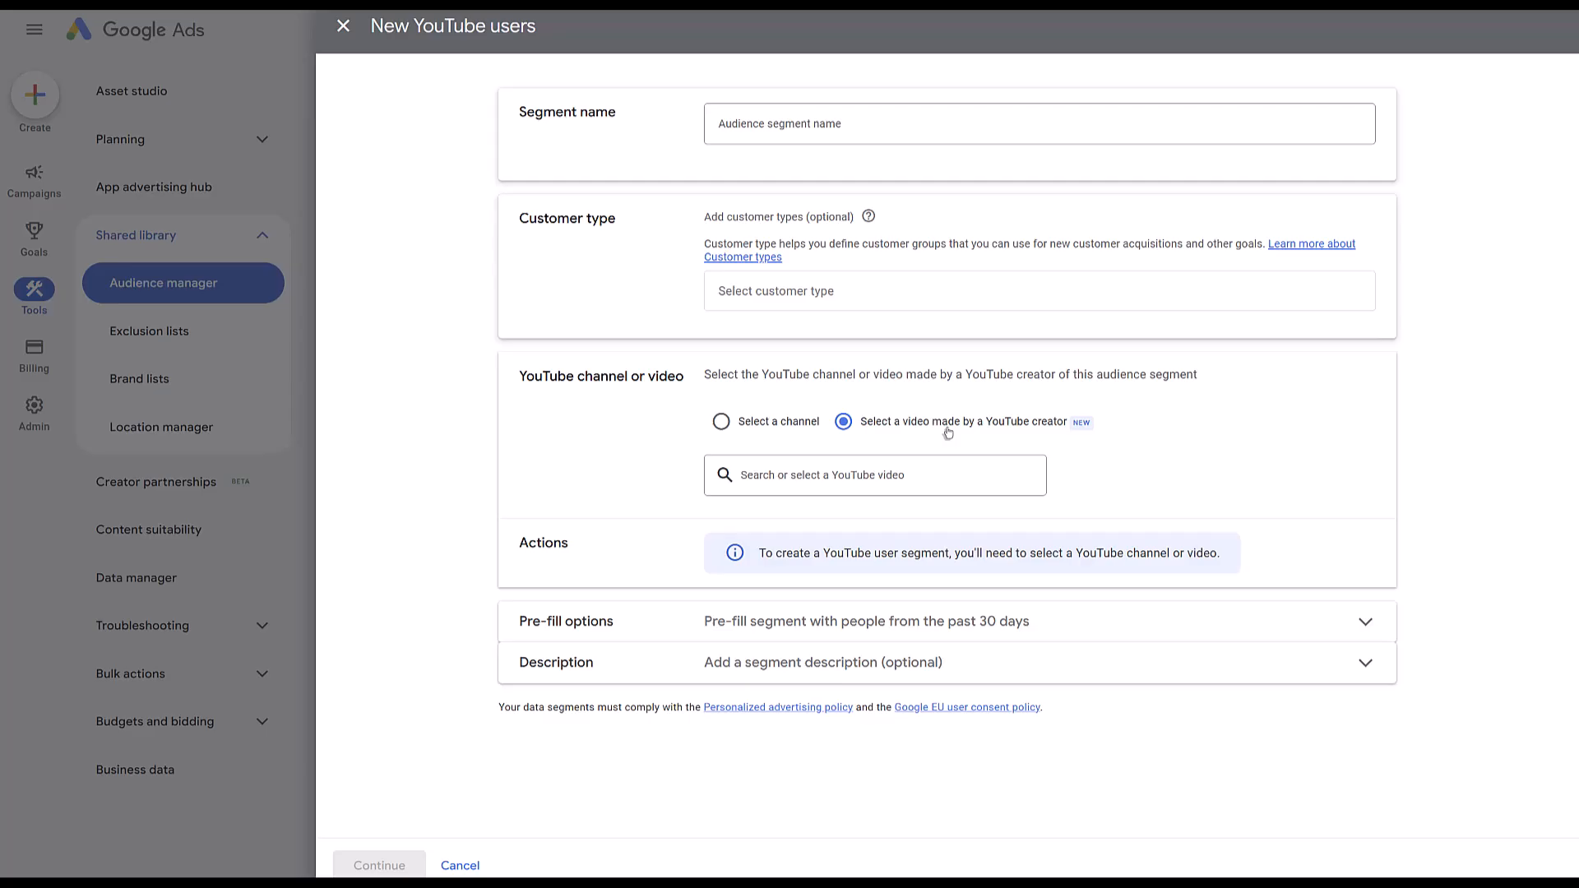
{"action": "left_click", "coordinate": [916, 473]}
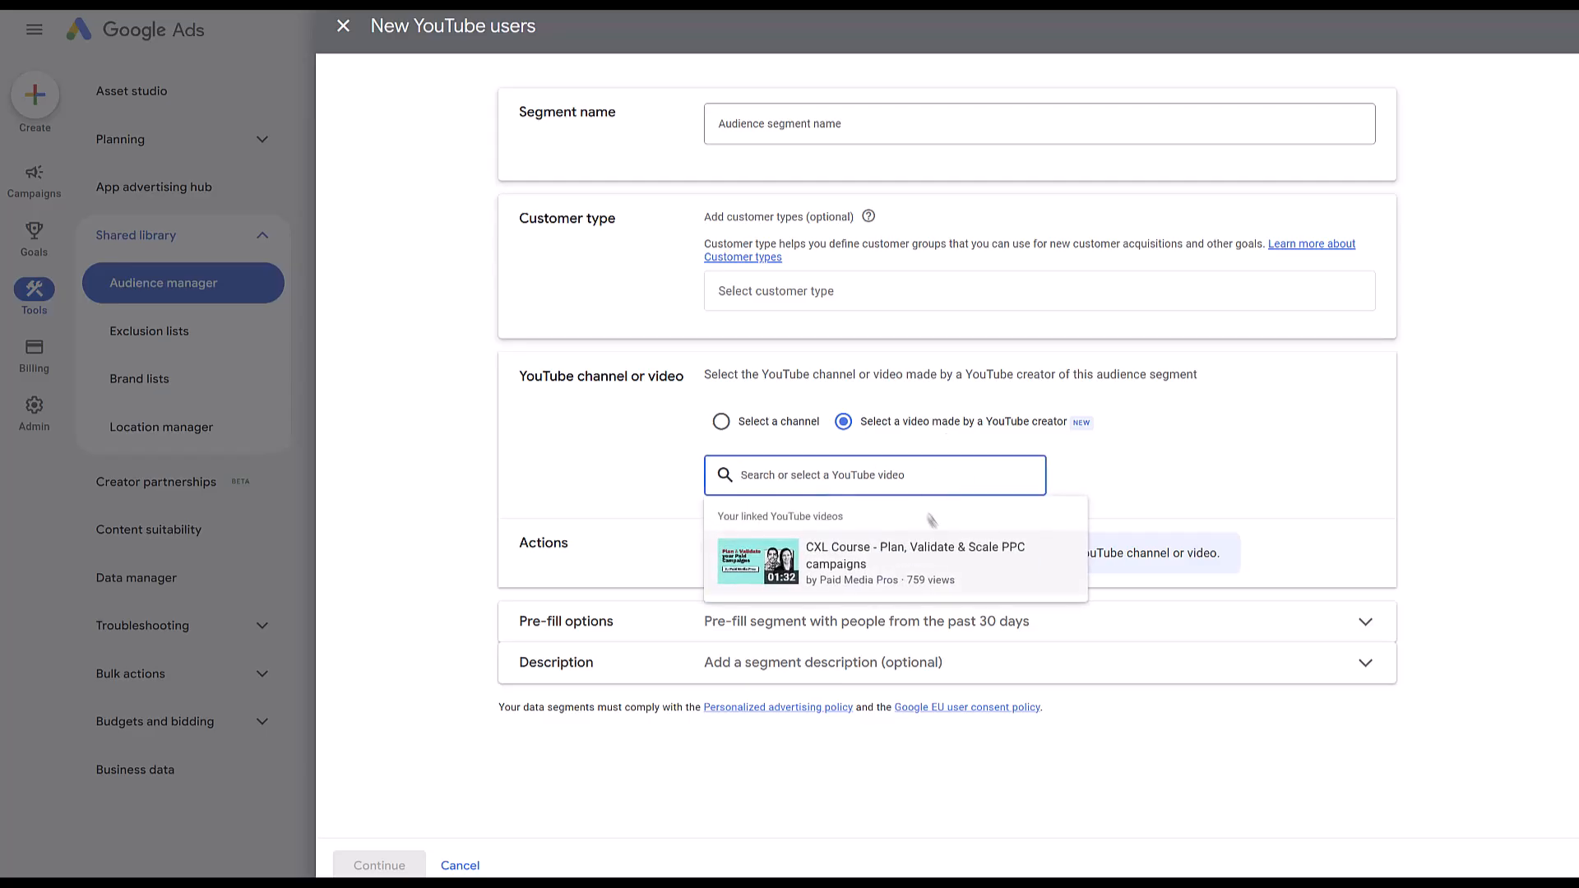
{"action": "left_click", "coordinate": [962, 564]}
{"action": "left_click", "coordinate": [882, 128]}
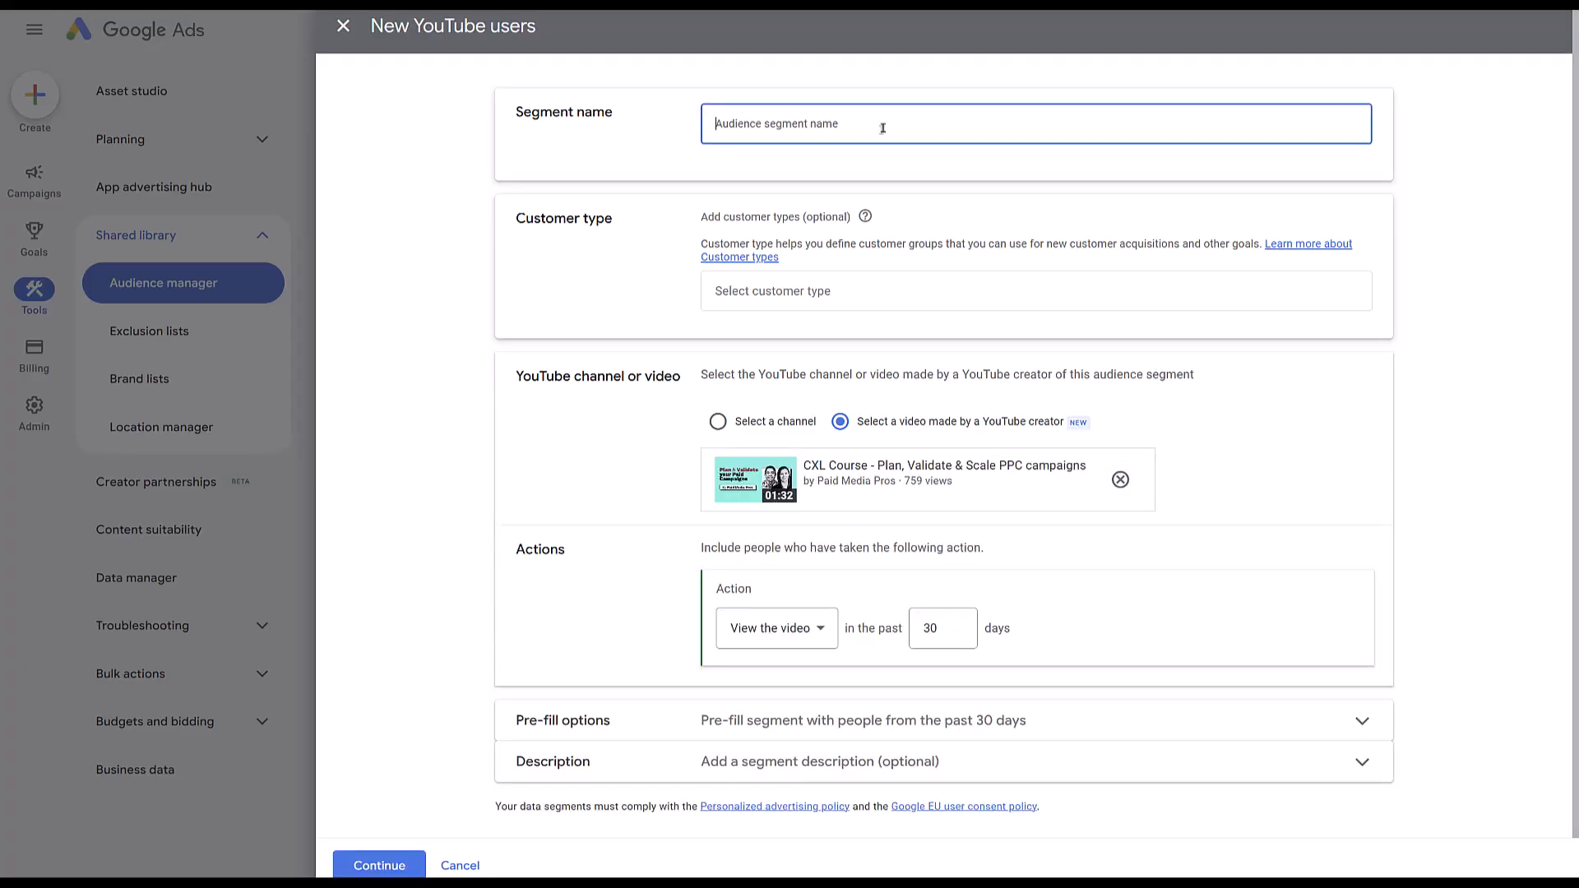
{"action": "type", "text": "Linked CXL Video"}
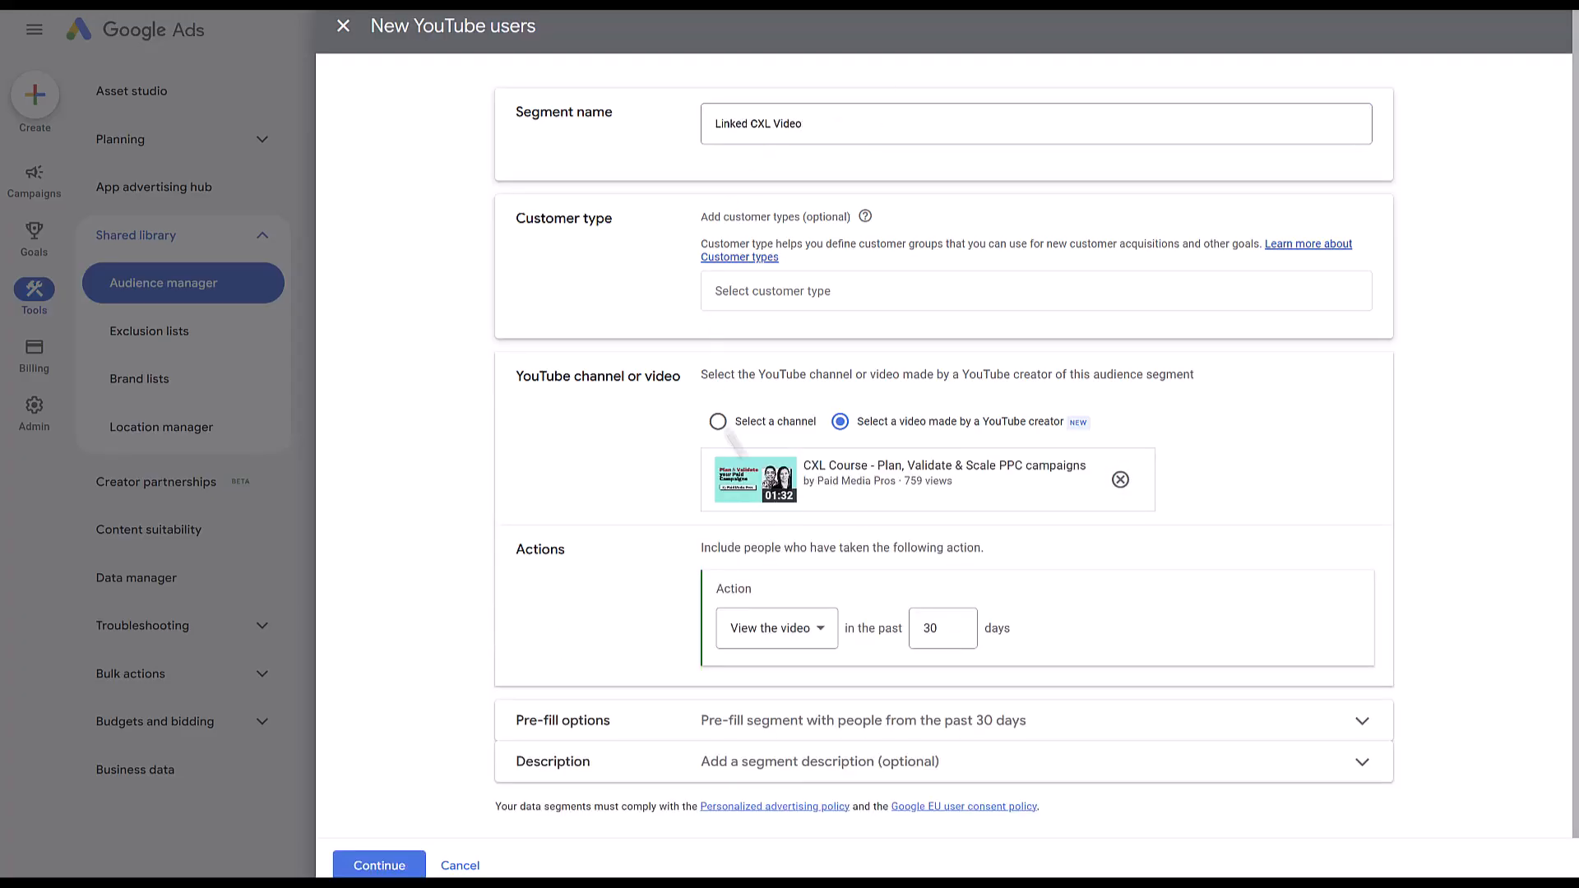
Set the segment's action to "View the video (as ads)" in the past 540 days and create the segment.
{"action": "left_click", "coordinate": [781, 638]}
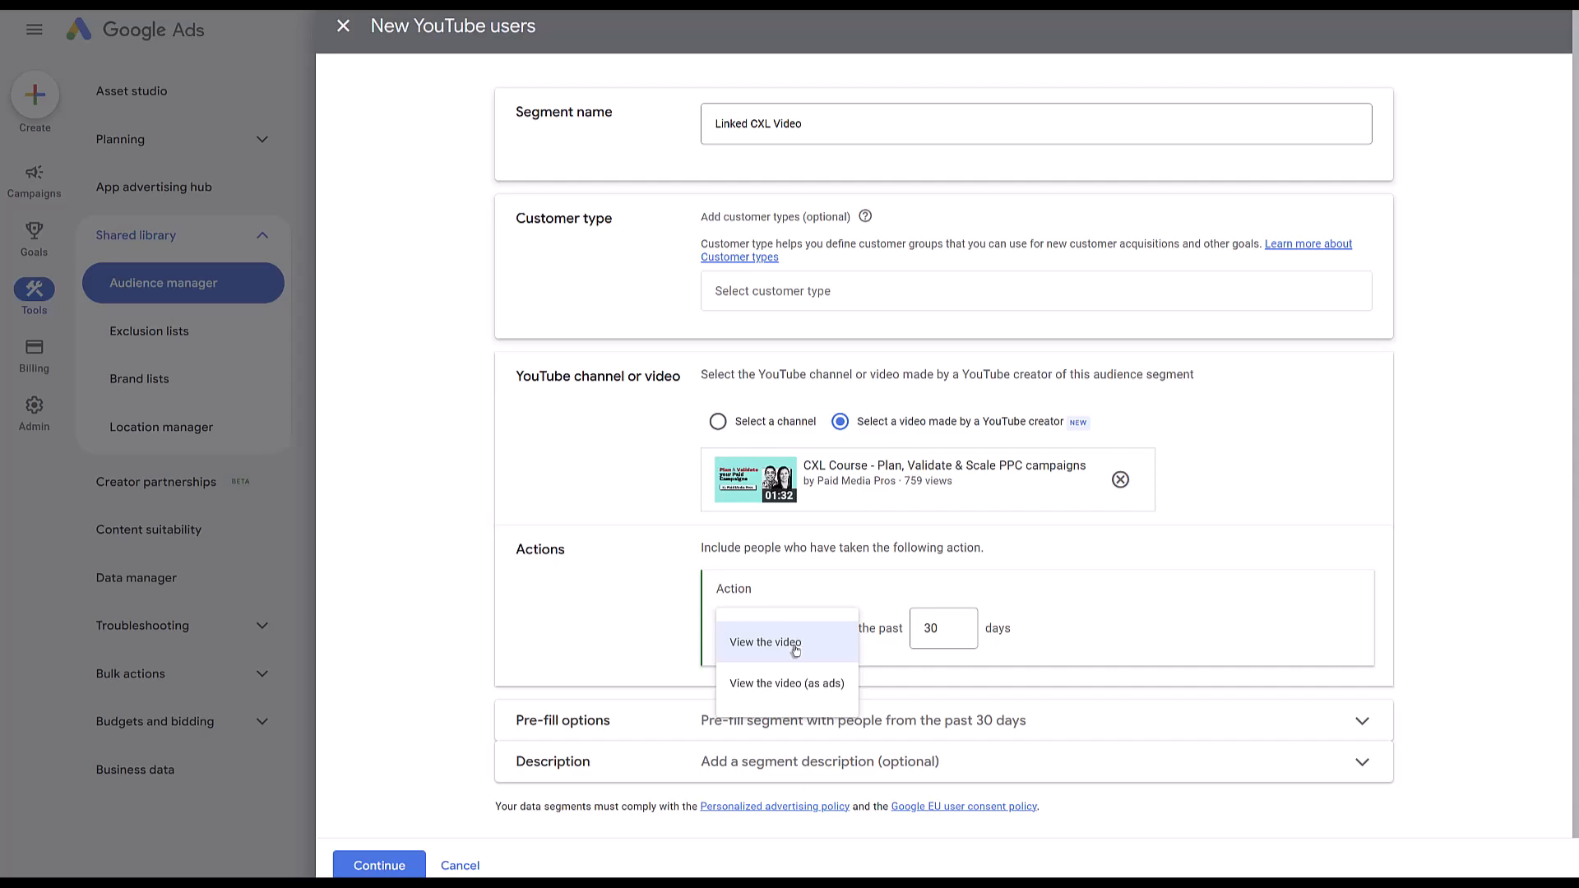
{"action": "left_click", "coordinate": [795, 650]}
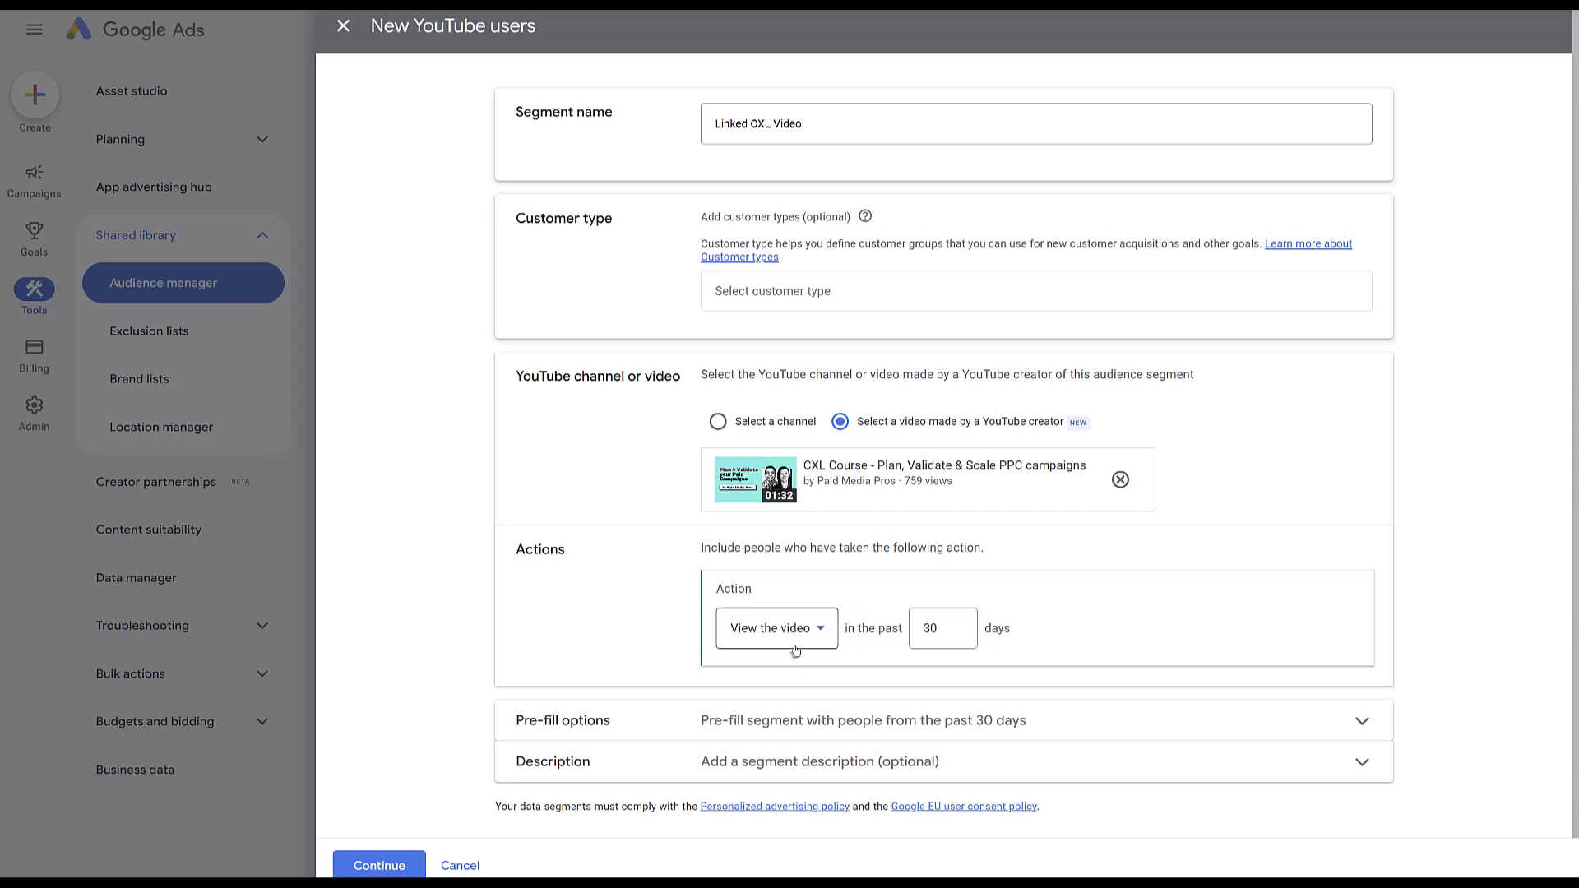
{"action": "double_click", "coordinate": [946, 629]}
{"action": "type", "text": "540"}
{"action": "left_click", "coordinate": [788, 631]}
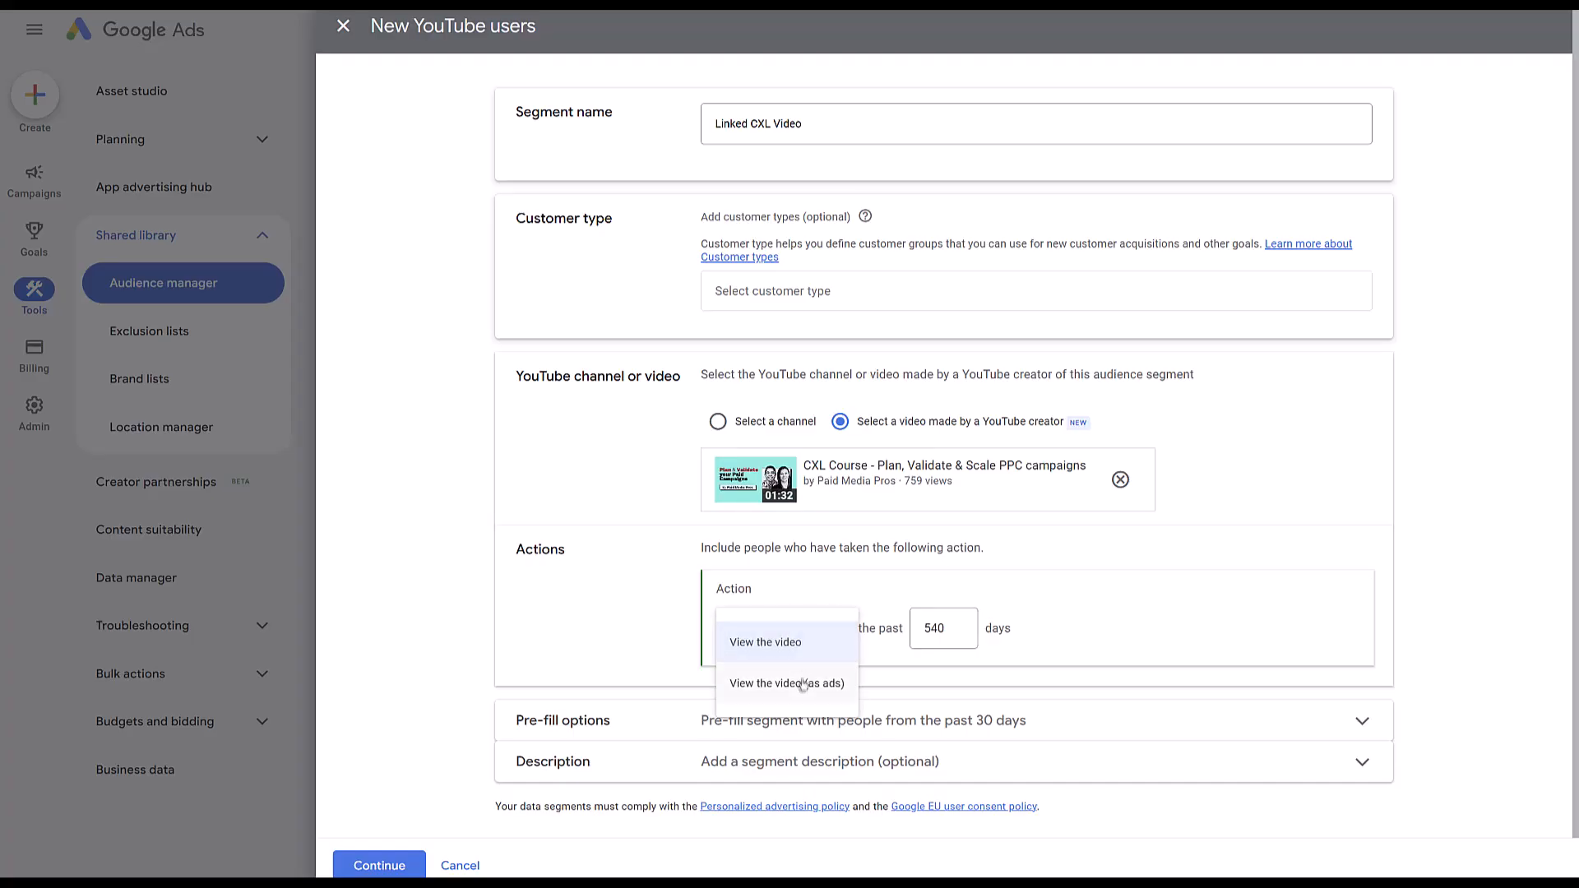
{"action": "left_click", "coordinate": [803, 689]}
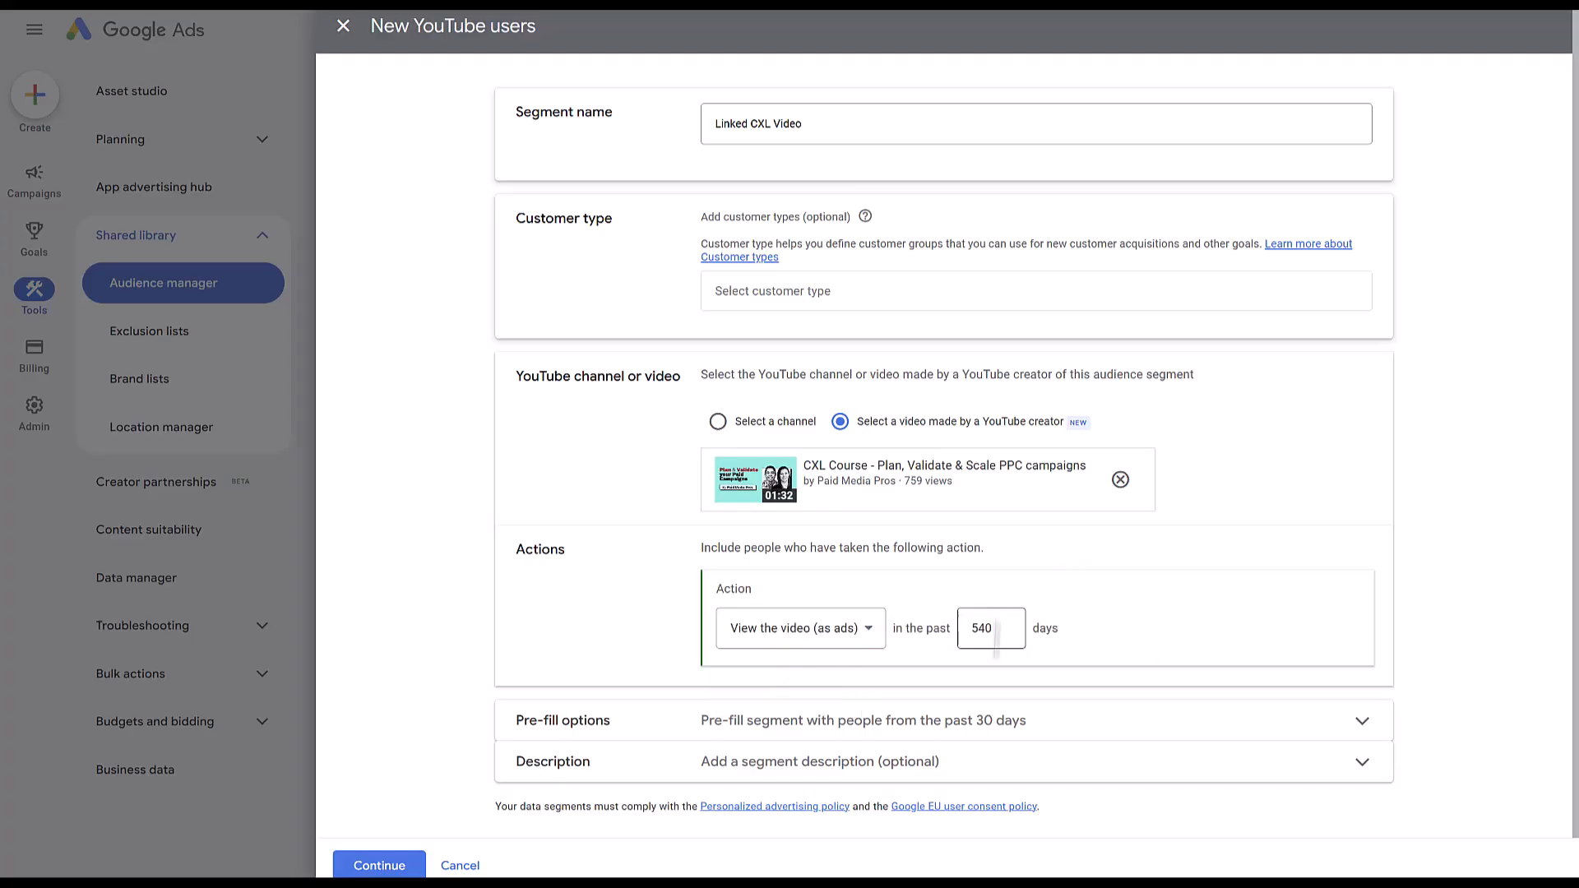
{"action": "left_click", "coordinate": [379, 865]}
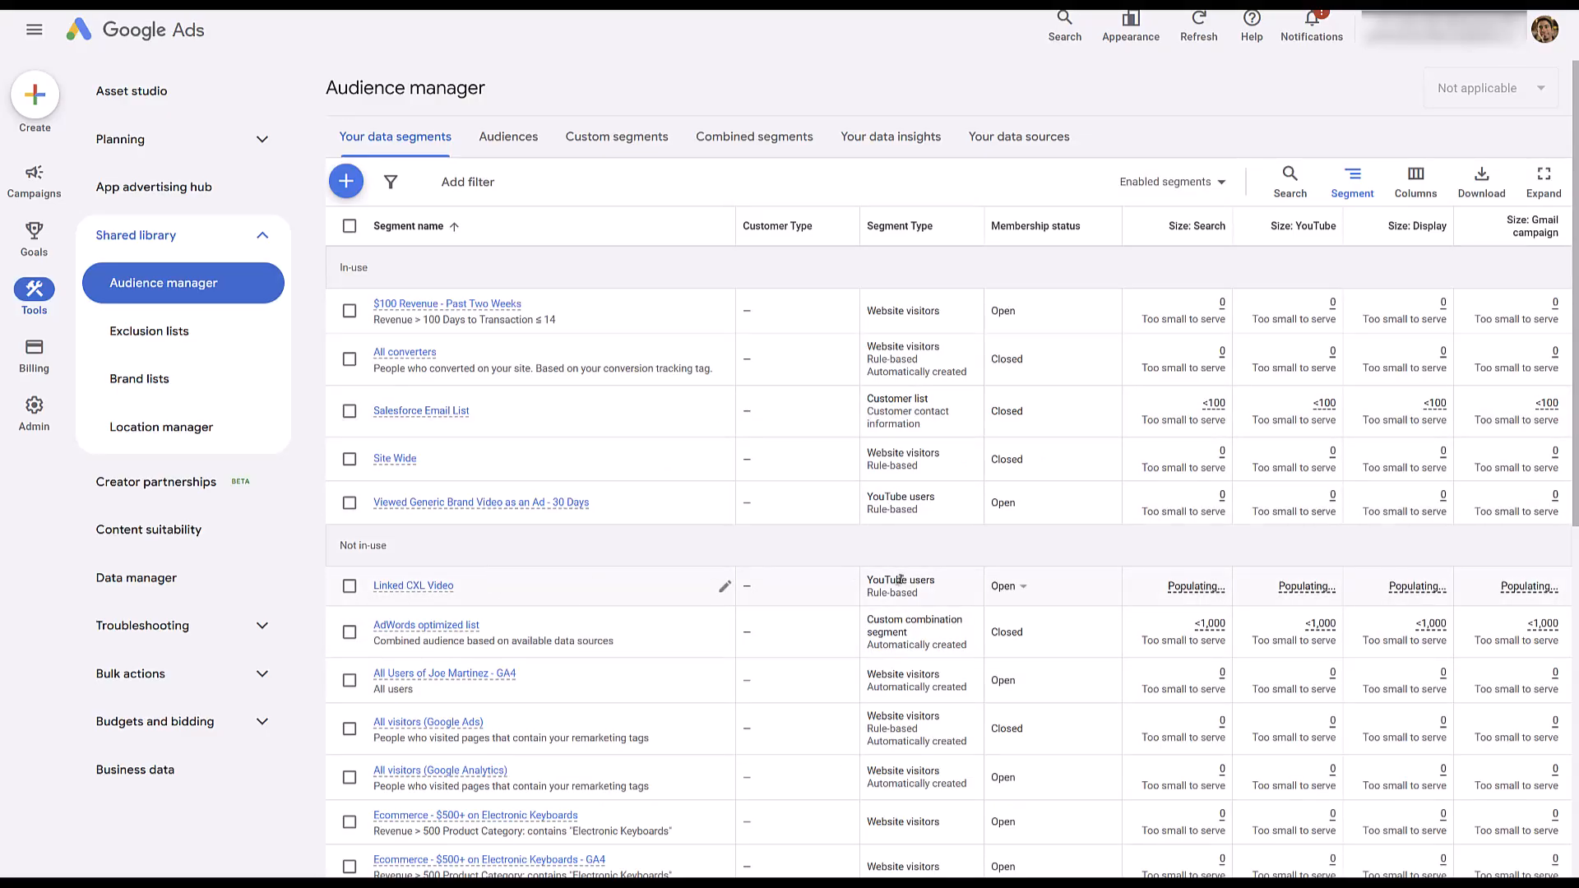